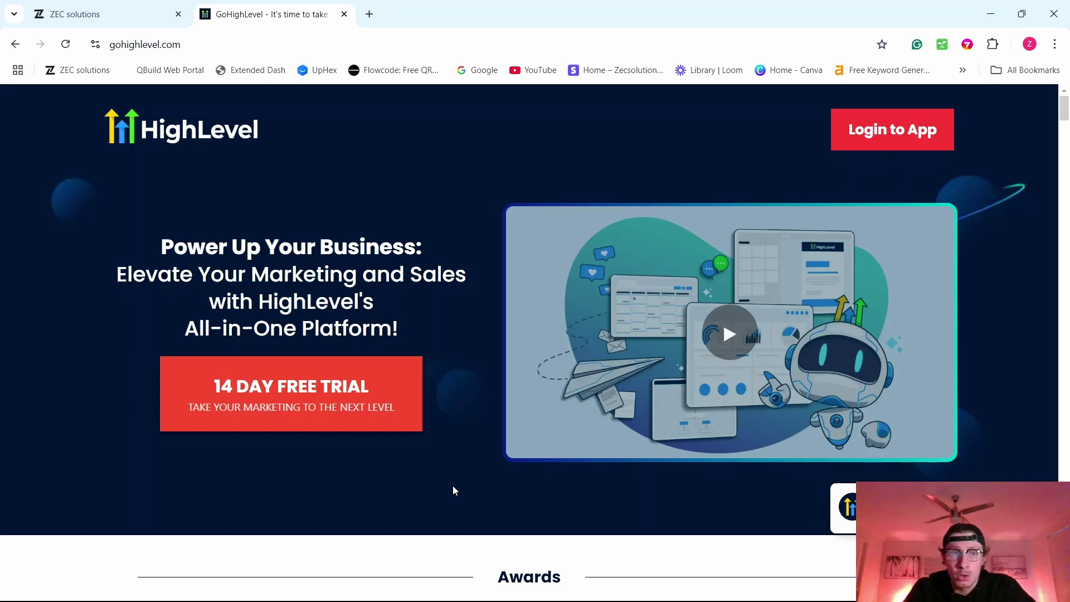
# Step: Scroll the homepage past Awards, Capture, Membership and Close More Deals to the white label section
pyautogui.scroll(-5, 453, 487)
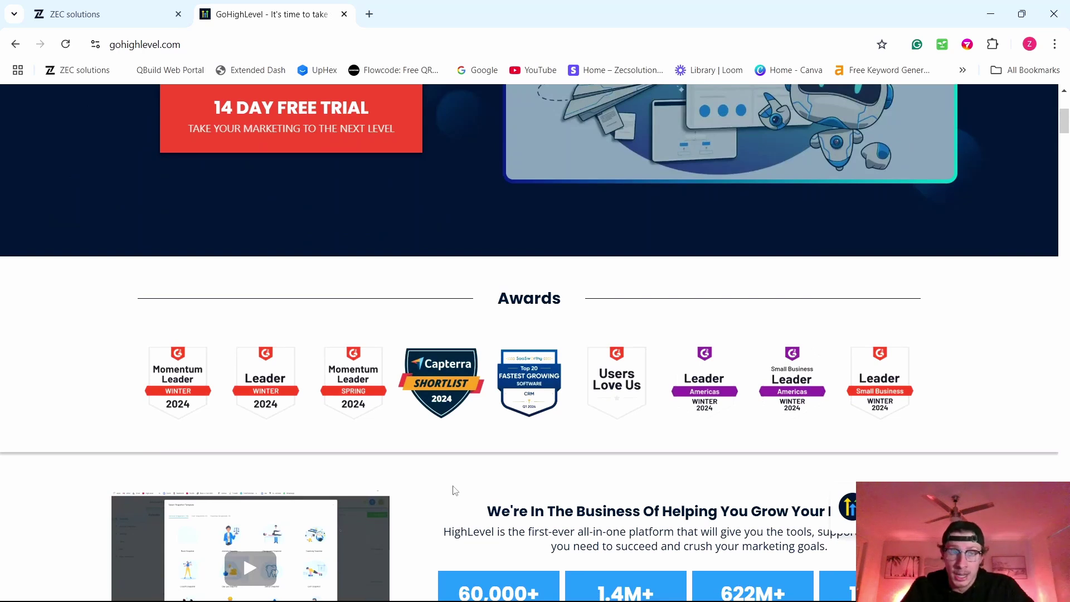
pyautogui.scroll(-10, 452, 491)
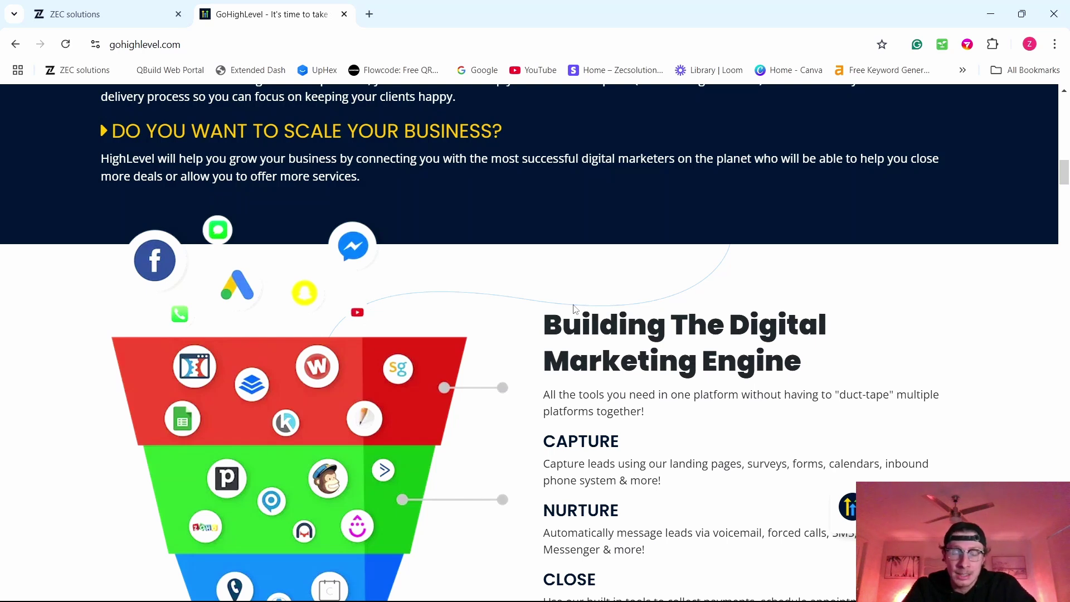
pyautogui.scroll(-2, 576, 310)
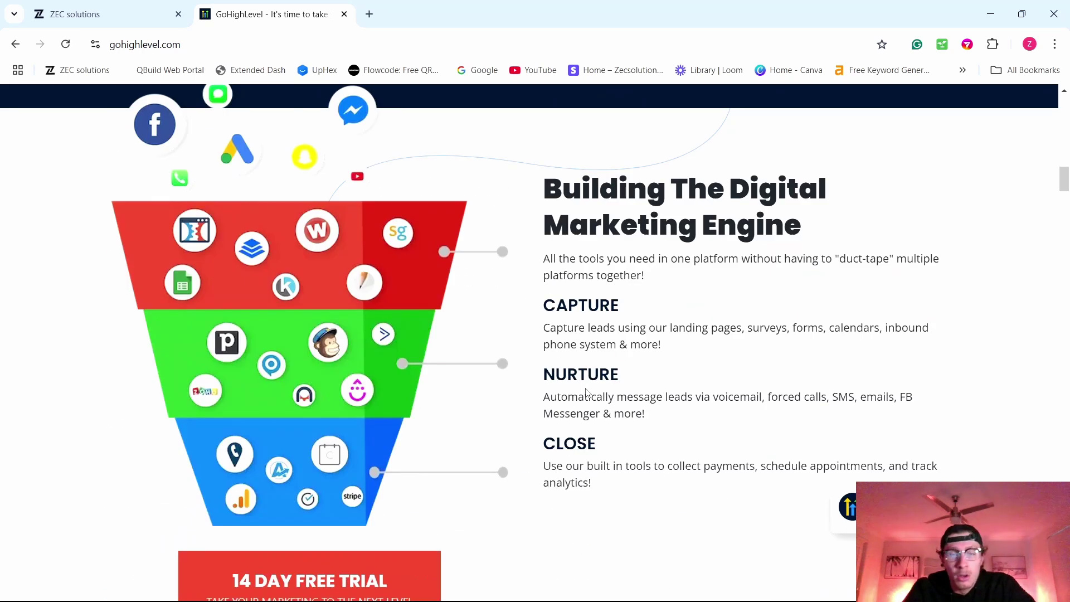
pyautogui.scroll(-15, 583, 334)
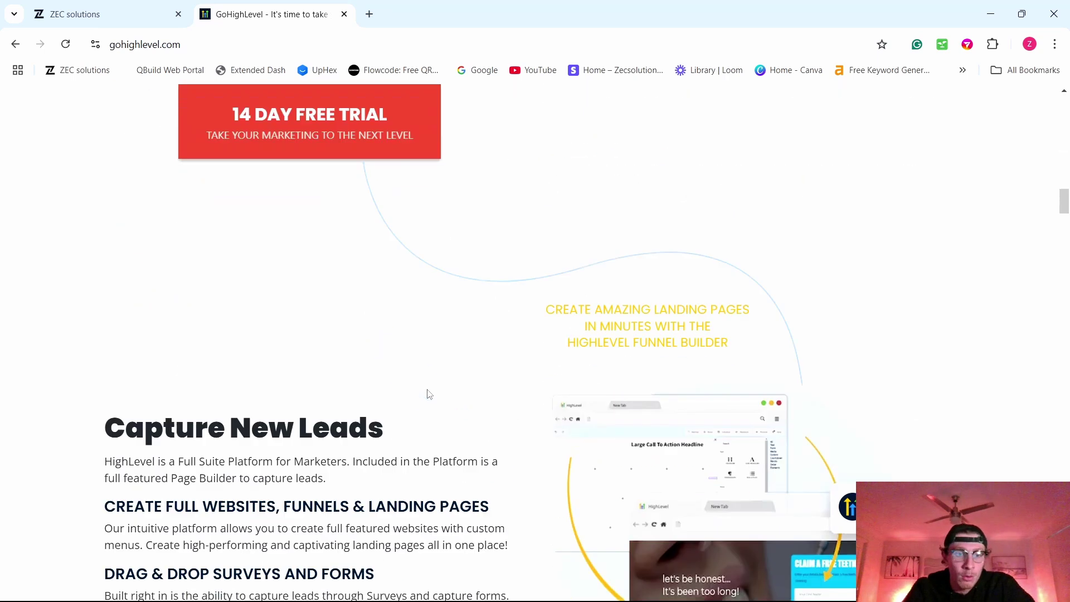
pyautogui.scroll(-7, 383, 265)
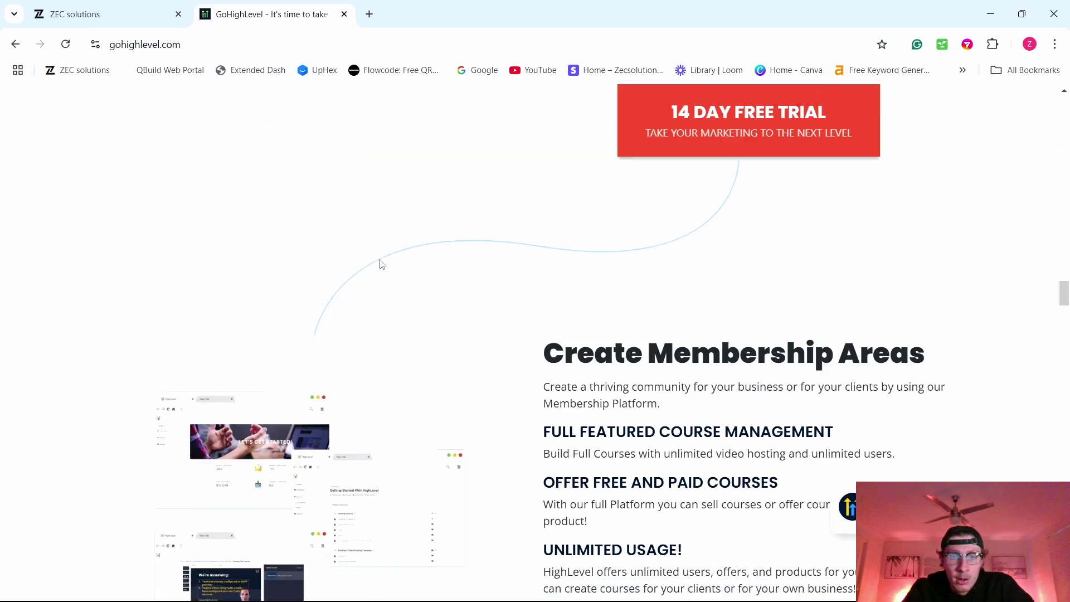
pyautogui.scroll(-10, 494, 418)
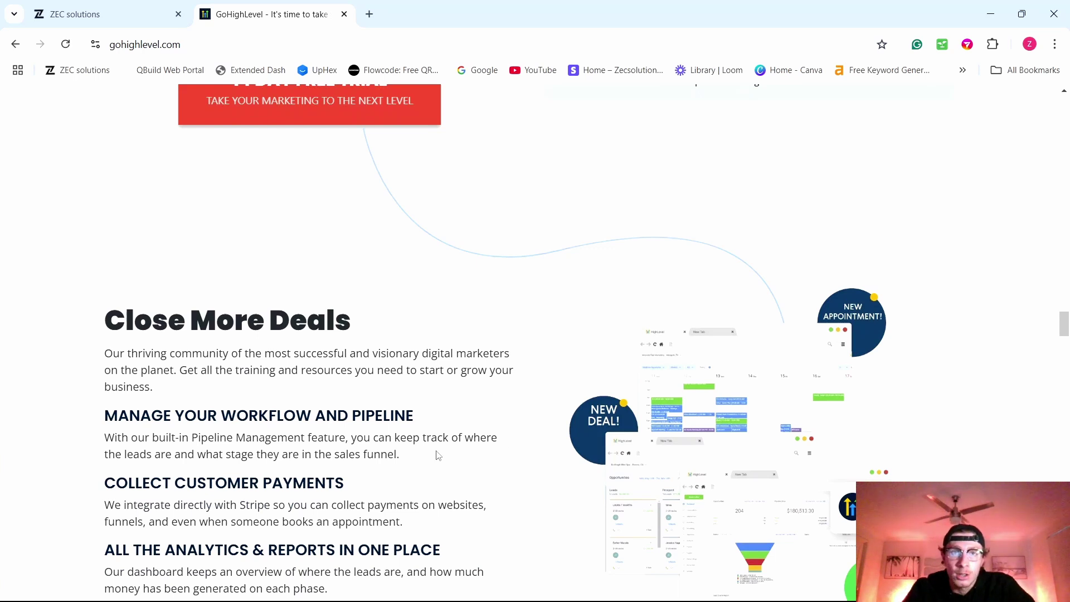
pyautogui.scroll(-20, 663, 316)
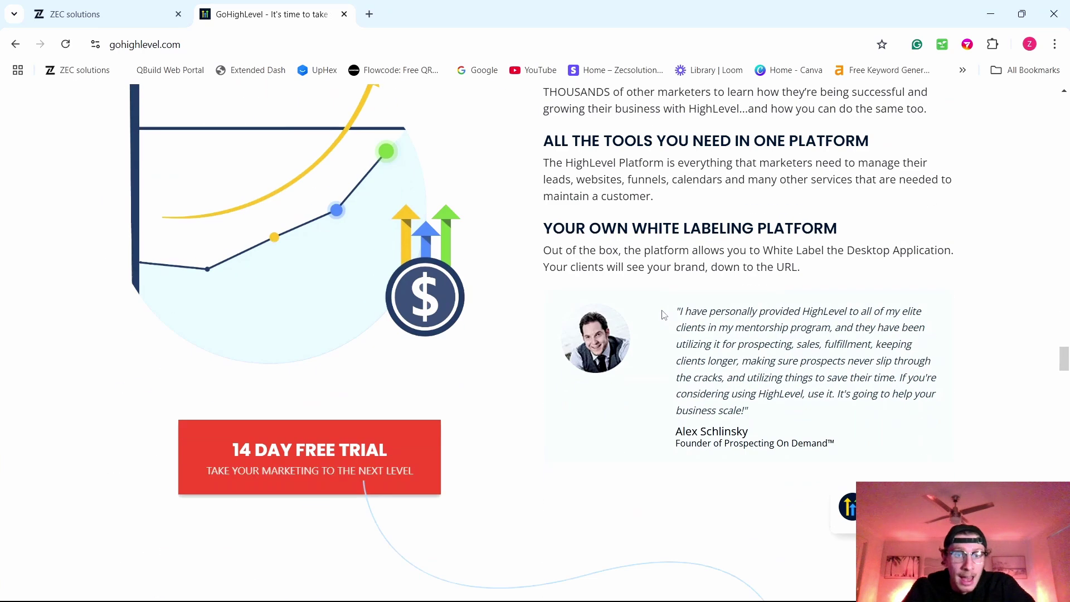
pyautogui.scroll(5, 664, 316)
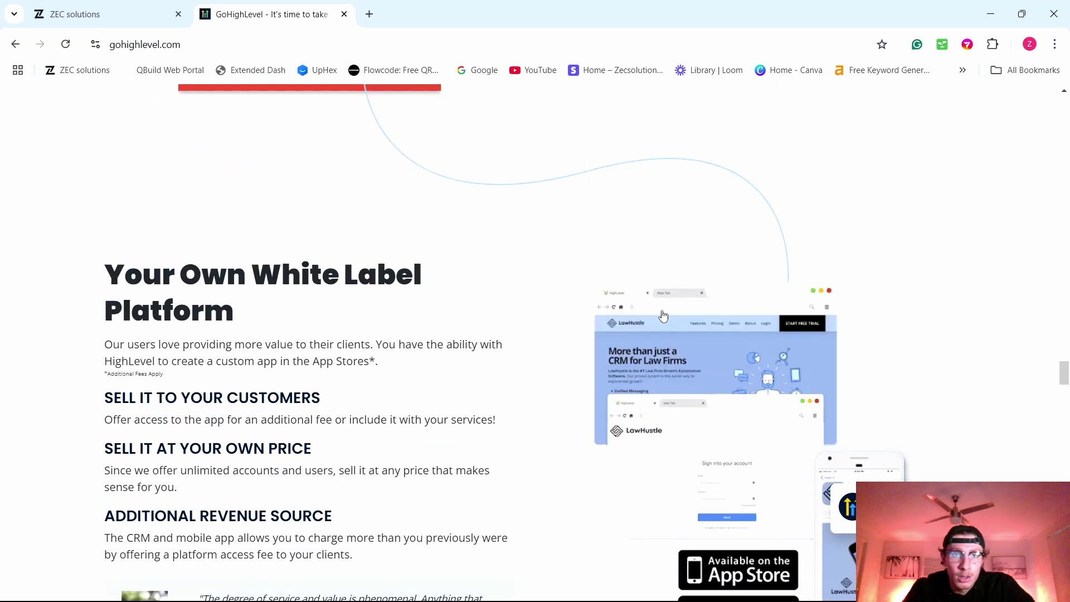
pyautogui.scroll(-1, 663, 316)
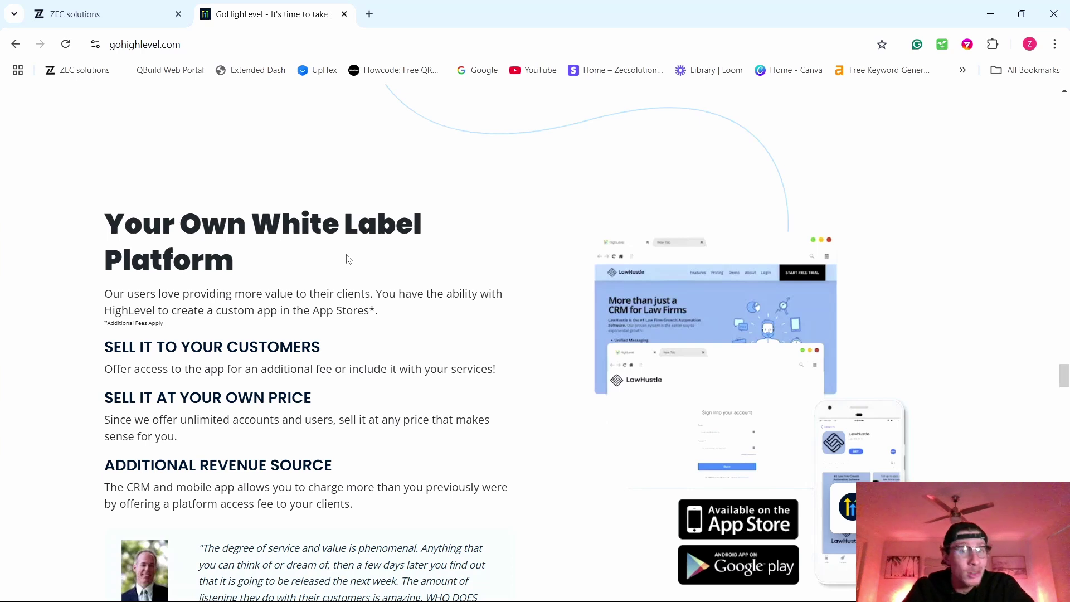
pyautogui.scroll(-1, 348, 259)
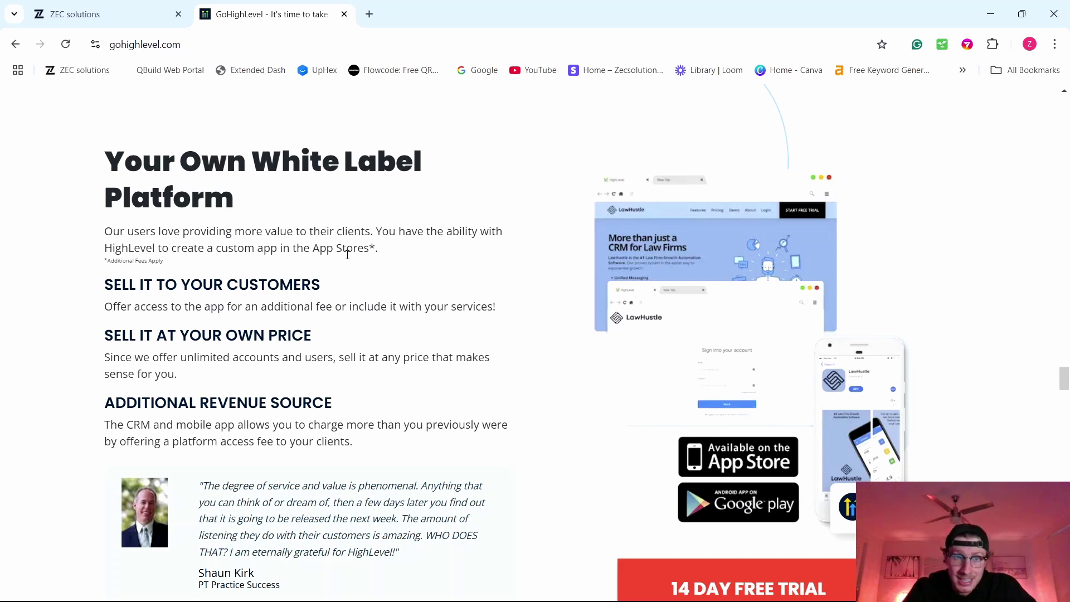
pyautogui.scroll(-1, 347, 255)
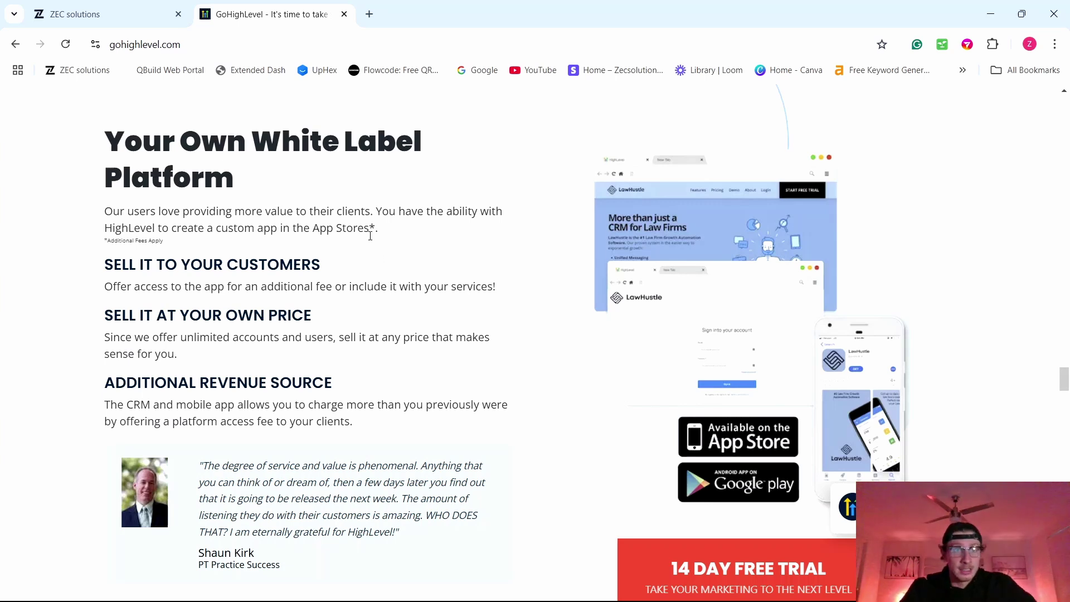
# Step: Switch back to the ZEC Solutions tab and look over the empty opportunity widgets with A$0 conversion
pyautogui.hotkey('ctrl', 'shift', 'Tab')
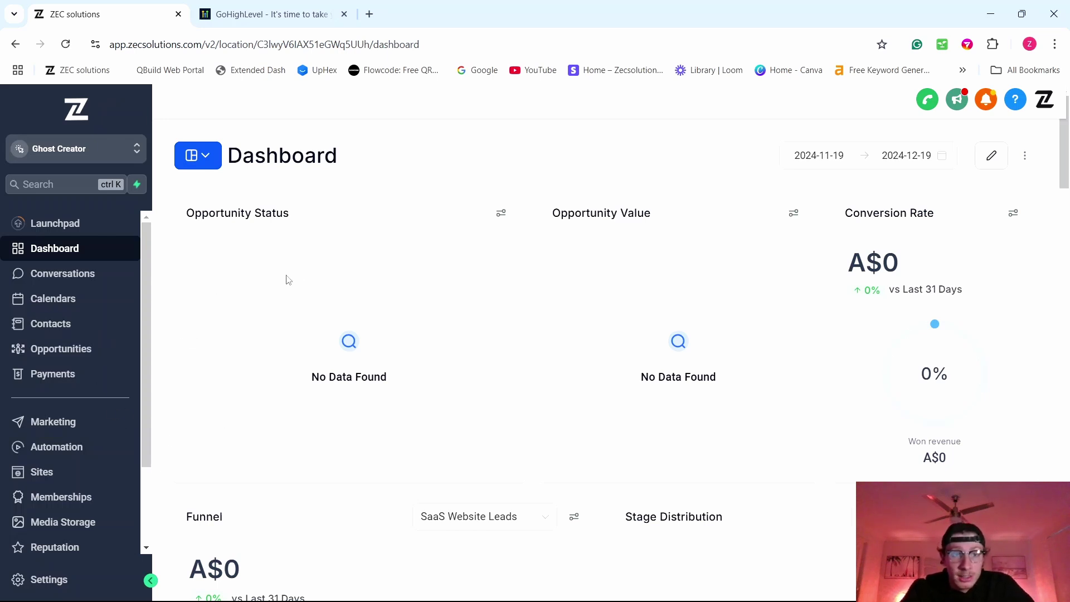
pyautogui.scroll(-2, 73, 498)
pyautogui.scroll(2, 73, 498)
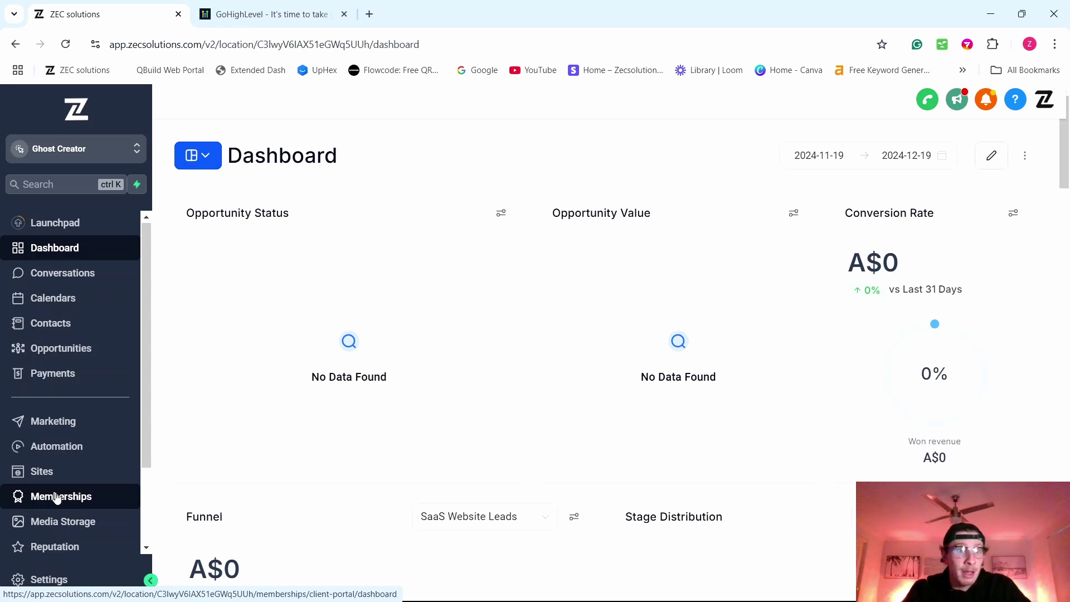
# Step: Open Conversations to show the 4 unread chats and the 1st Dec Instagram DM
pyautogui.click(75, 273)
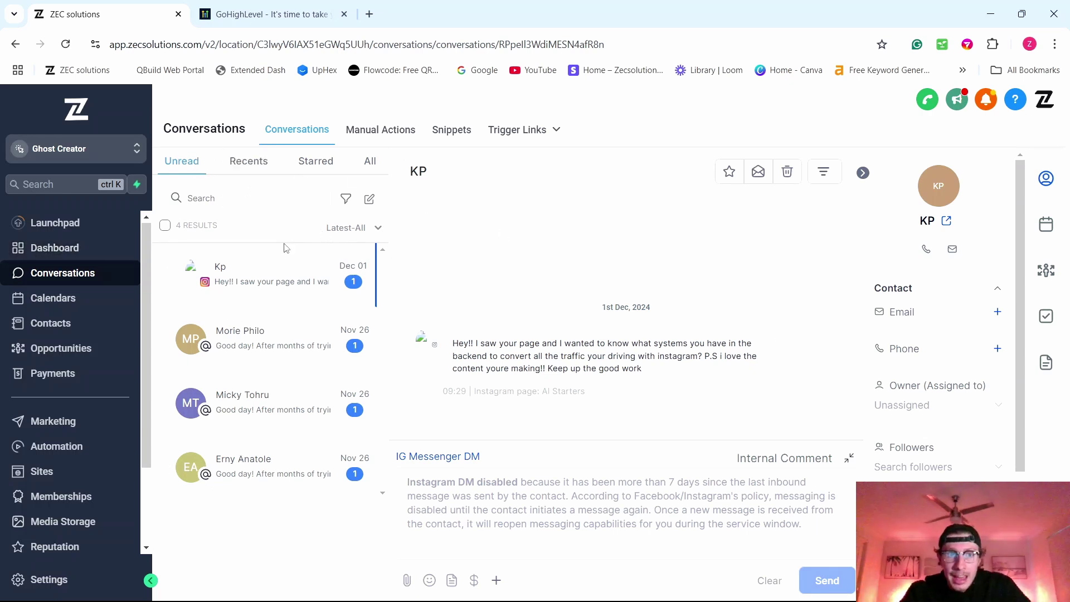
# Step: Show the Quick Filters panel with owner, followers, mentions, direction and channel filters
pyautogui.click(346, 199)
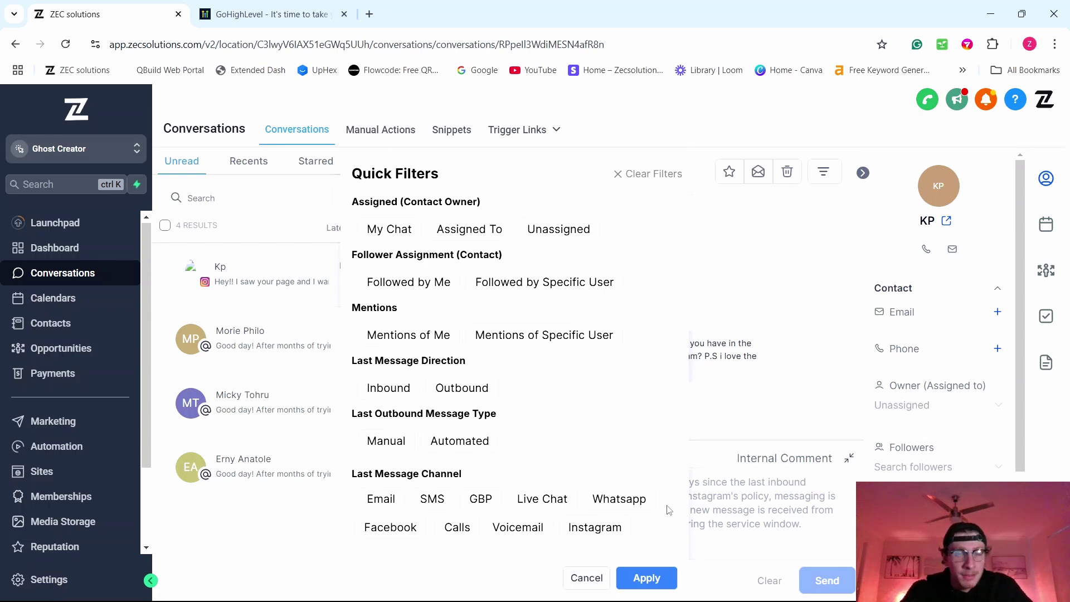
# Step: Close the Quick Filters panel, leaving the Unread inbox with the Instagram DM open
pyautogui.click(646, 578)
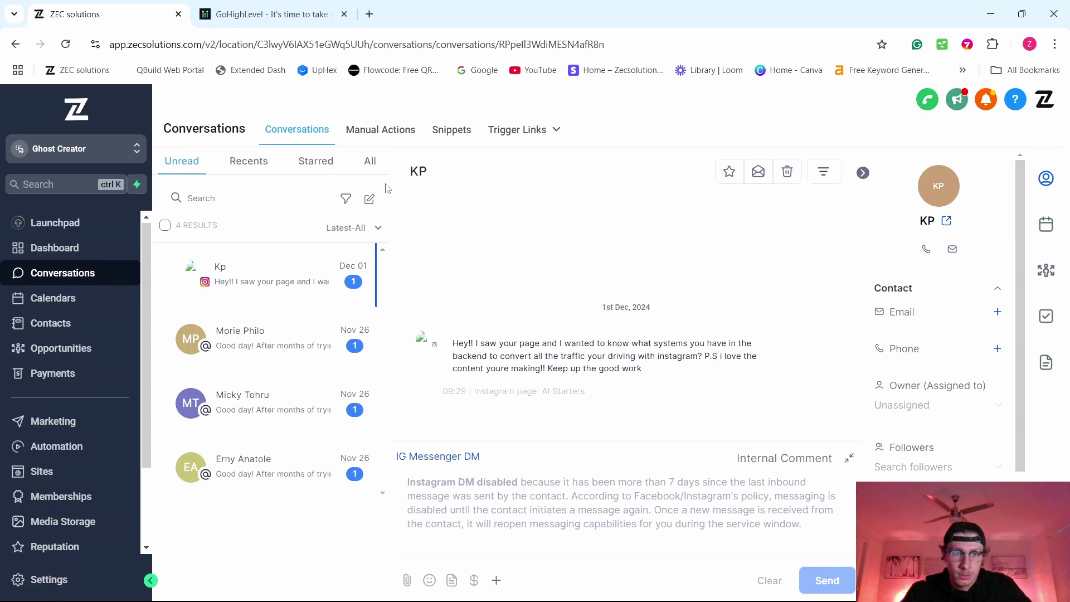
# Step: Go to Sites and open the Chat Widget list
pyautogui.click(34, 473)
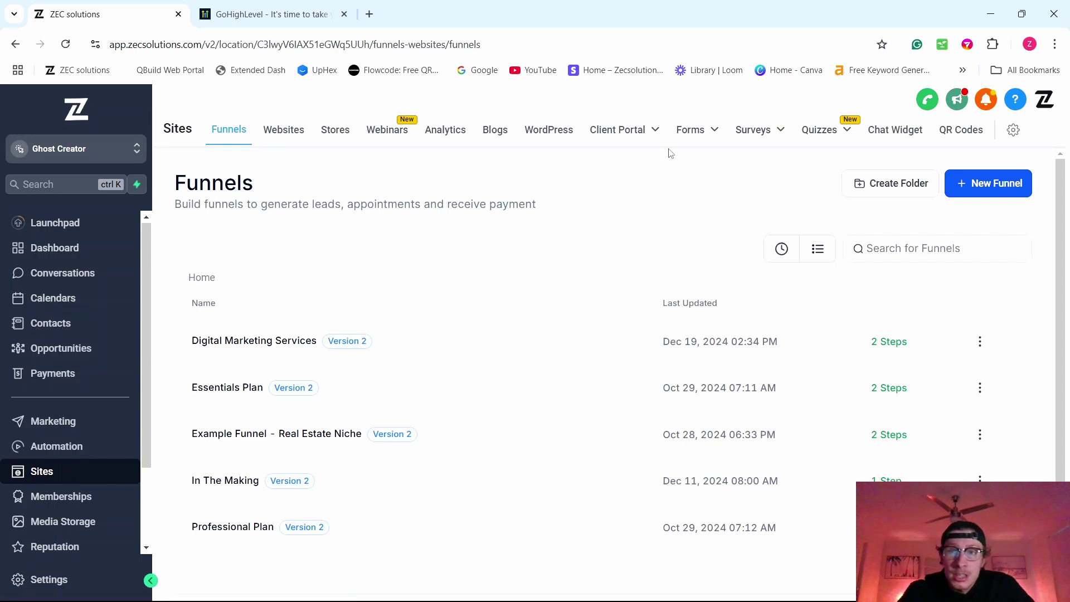
pyautogui.click(898, 135)
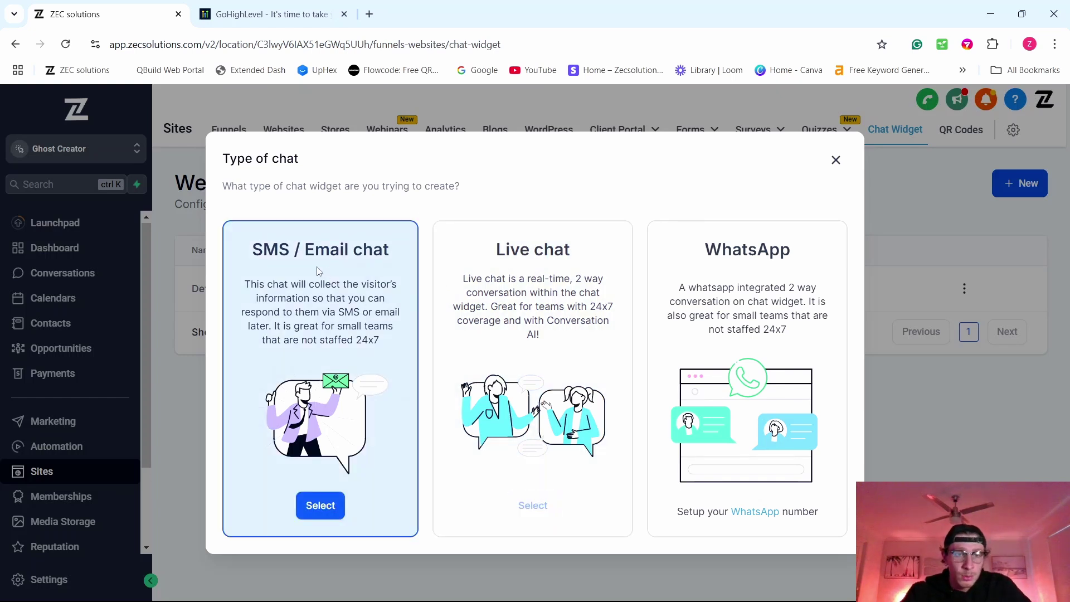
# Step: Create an SMS / Email chat widget named 'Hair Dresser'
pyautogui.click(313, 505)
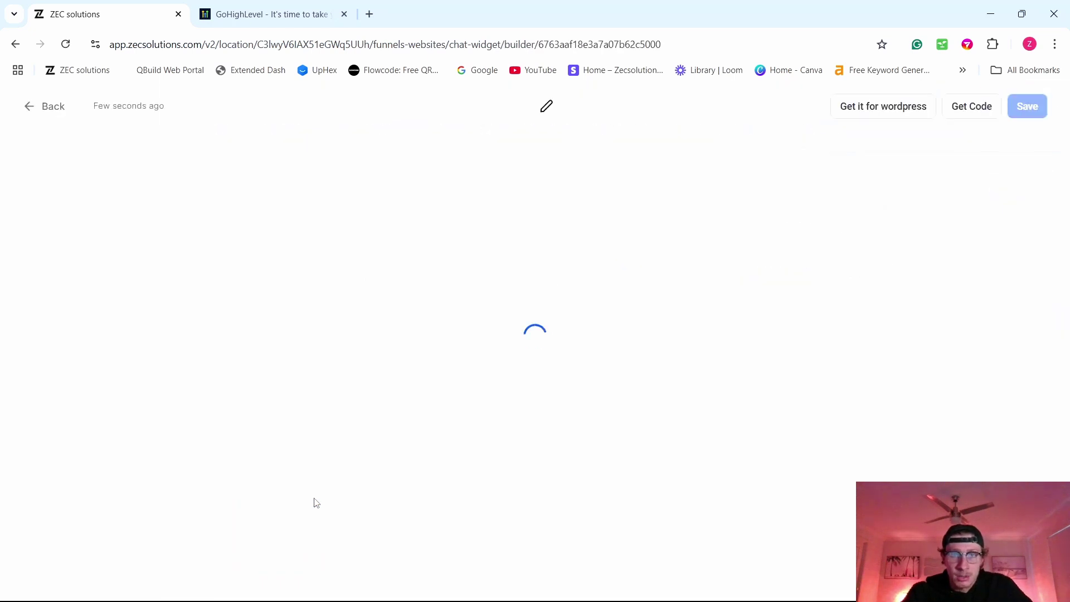
pyautogui.click(506, 108)
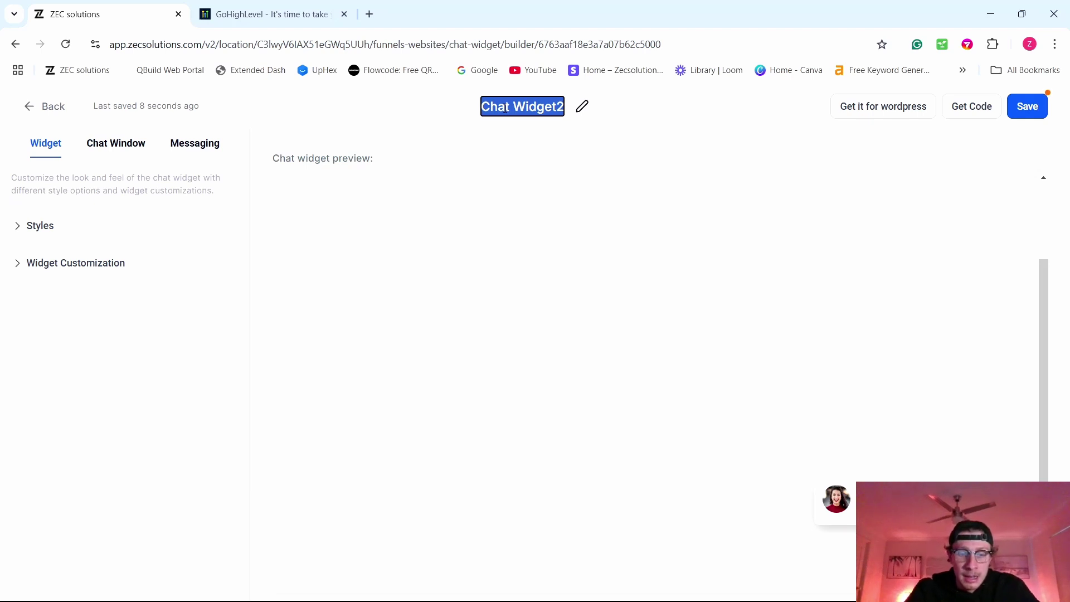
pyautogui.write('Hair D')
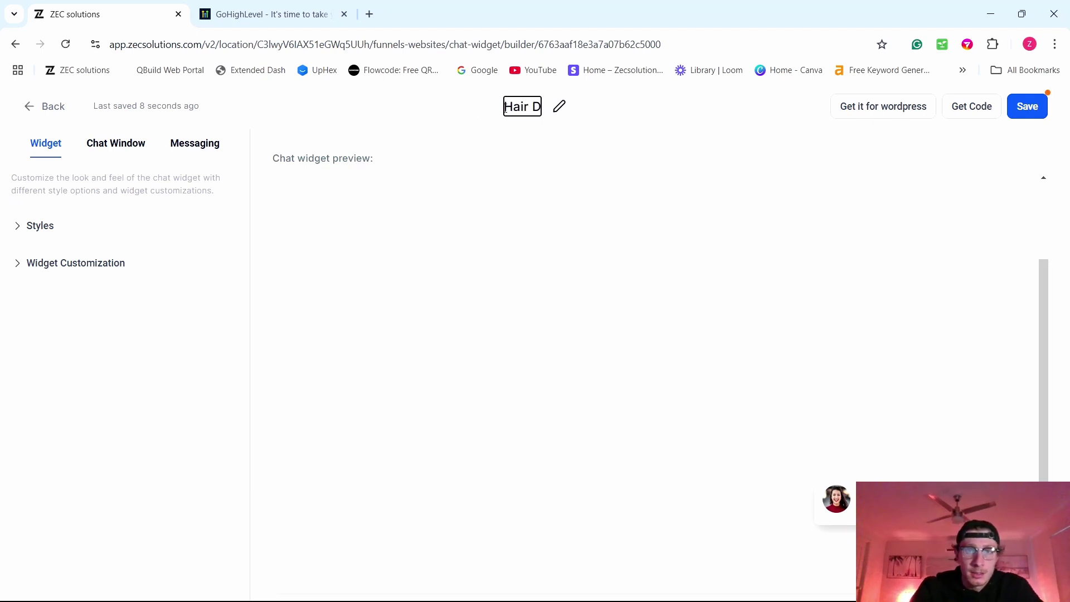
pyautogui.write('resser')
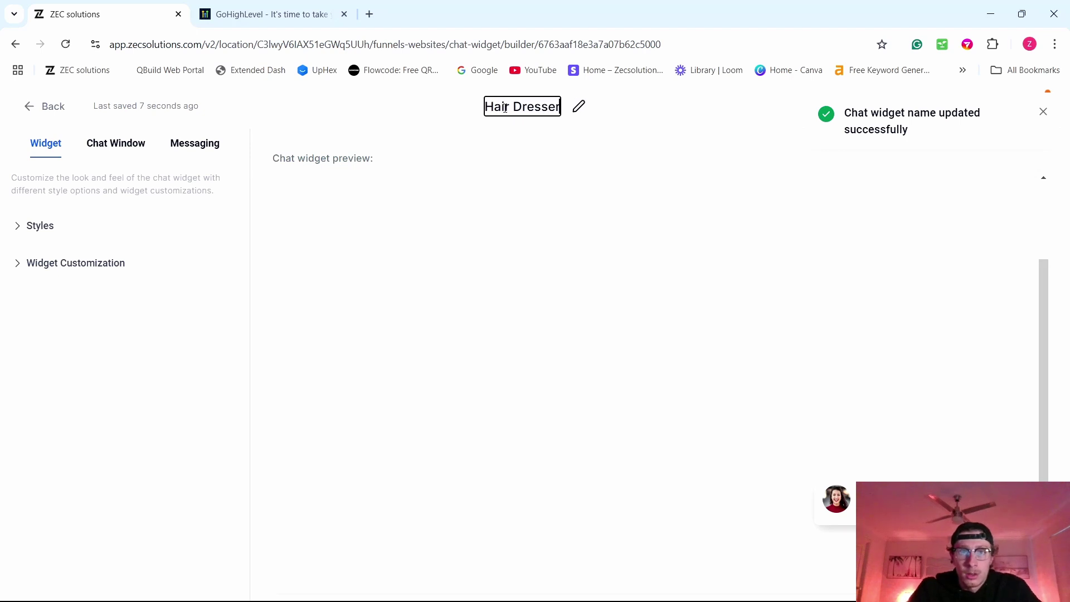
# Step: Change the welcome message ending to 'here or do not.'
pyautogui.click(40, 225)
pyautogui.scroll(-2, 89, 372)
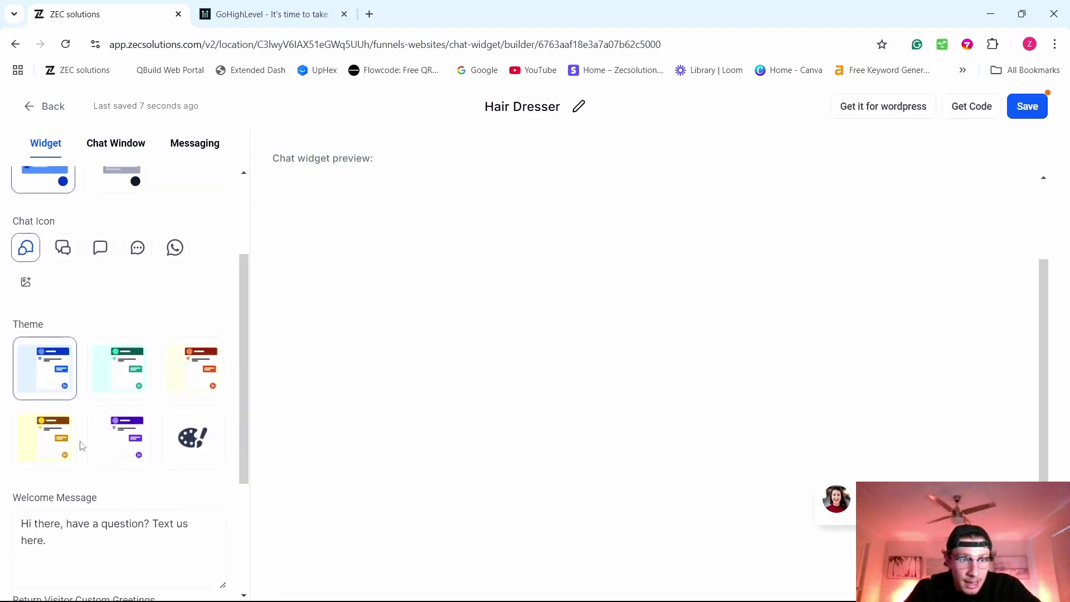
pyautogui.scroll(-3, 80, 441)
pyautogui.click(58, 384)
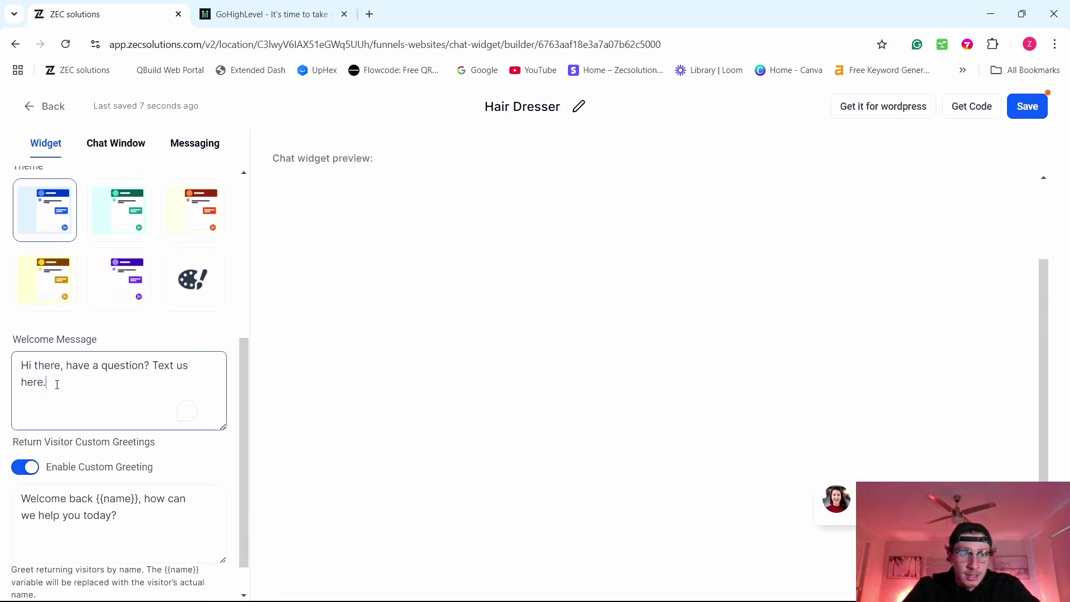
pyautogui.press('BackSpace')
pyautogui.write('or do no')
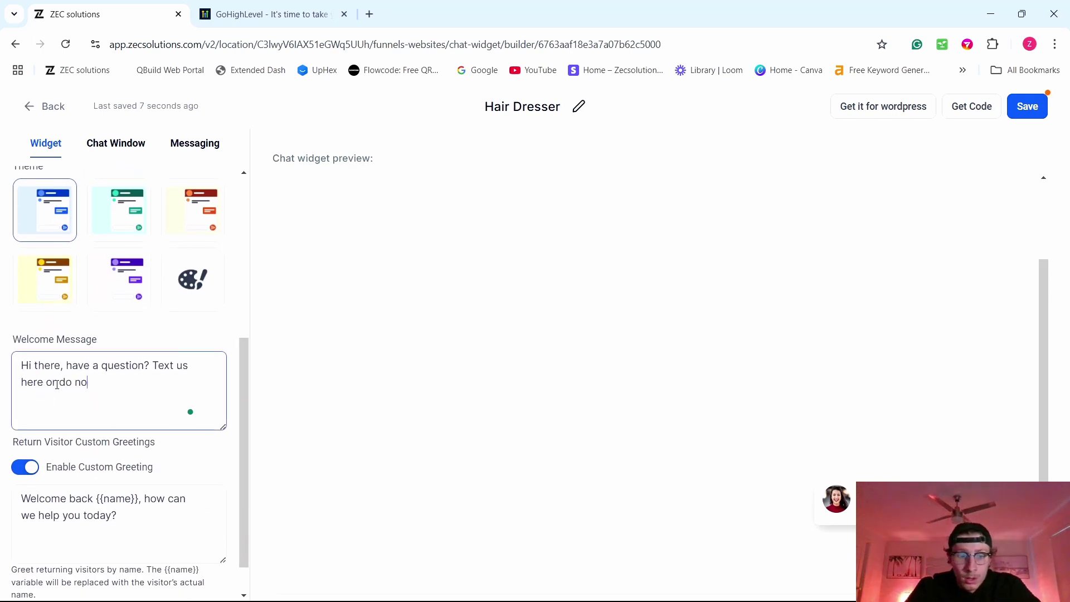
pyautogui.write('t.')
pyautogui.scroll(-6, 83, 357)
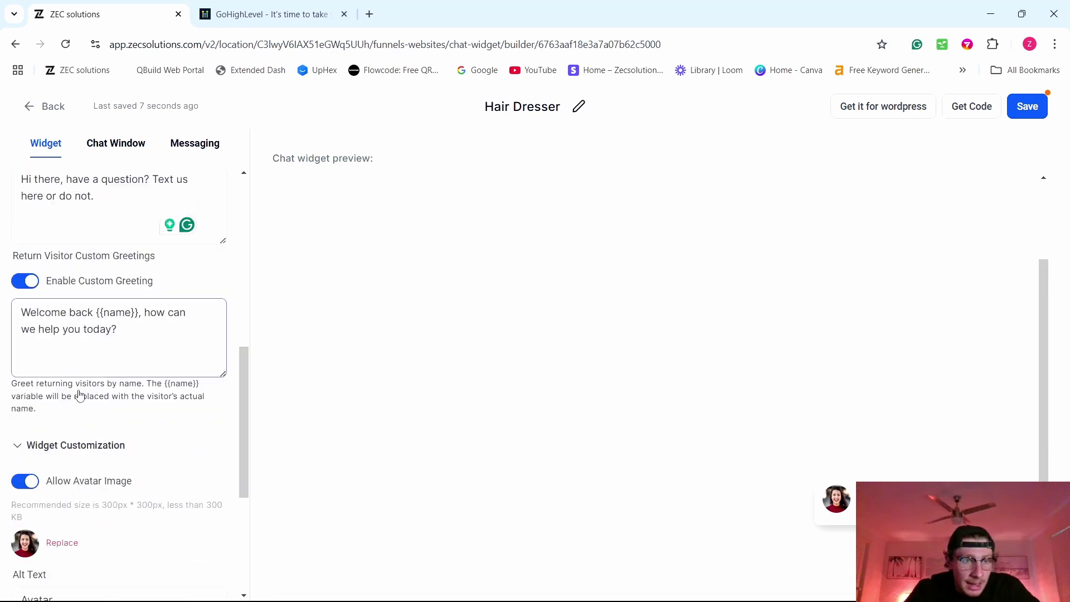
# Step: In the Chat Window's Title & Intro, keep the title as 'Have a question?'
pyautogui.click(128, 148)
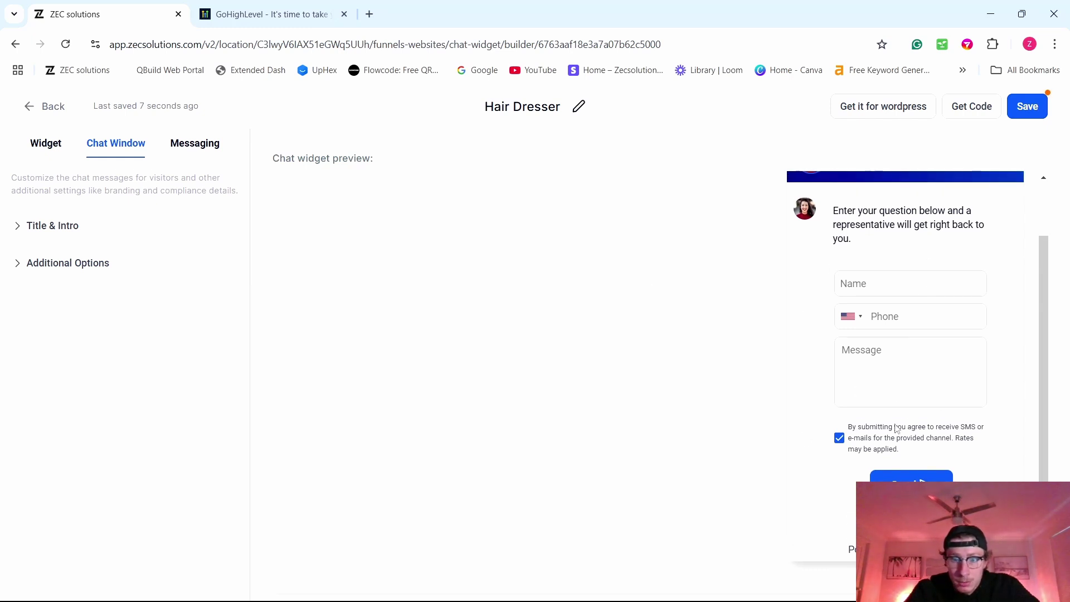
pyautogui.click(58, 226)
pyautogui.click(106, 322)
pyautogui.press('BackSpace')
pyautogui.press('BackSpace')
pyautogui.press('BackSpace')
pyautogui.press('BackSpace')
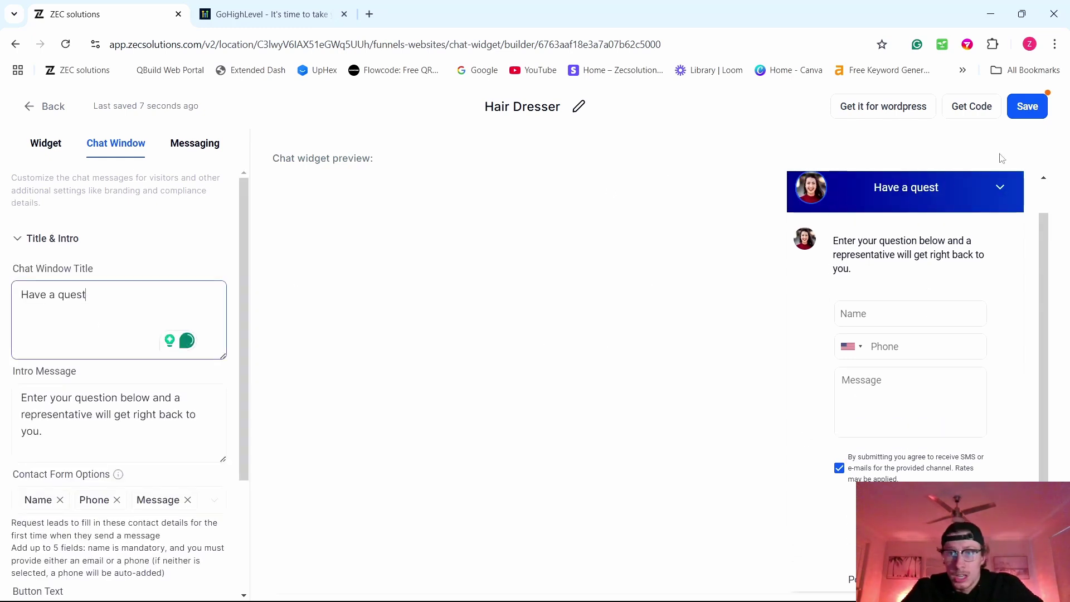
pyautogui.write('ion')
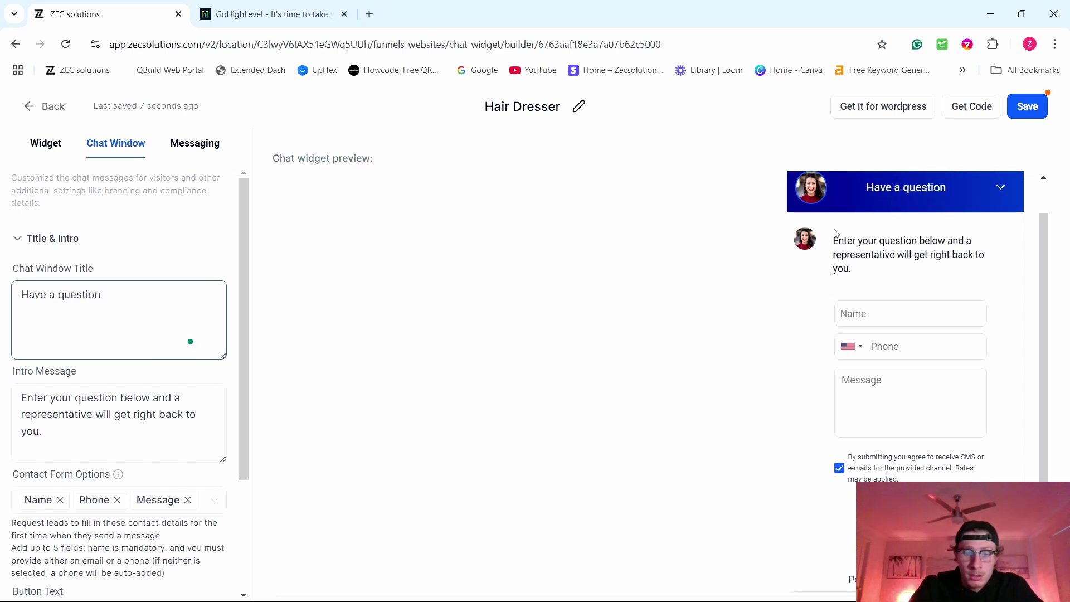
pyautogui.write('?')
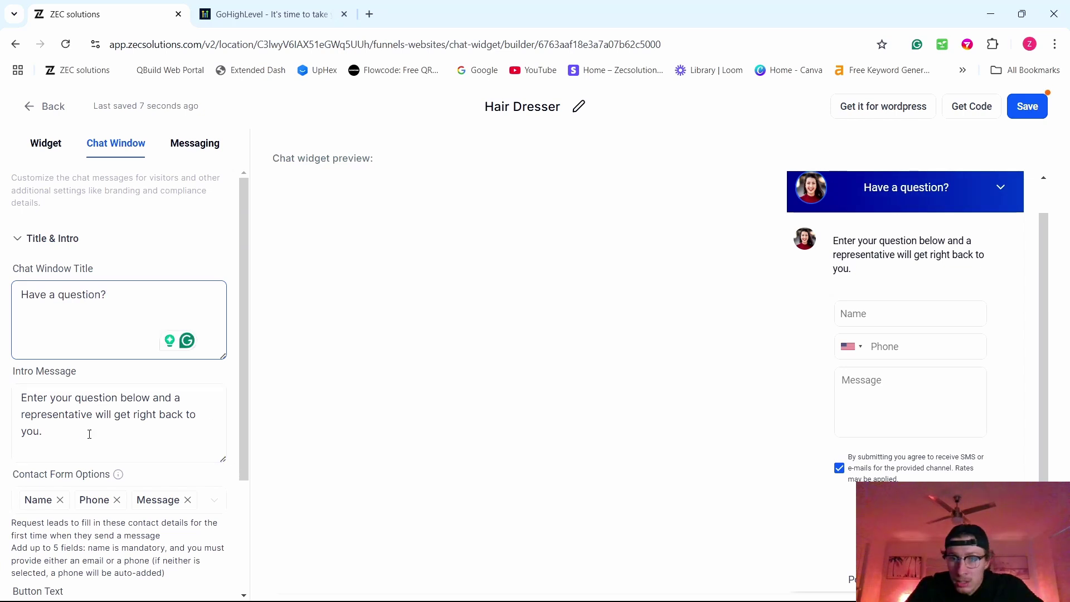
# Step: Review the Name, Phone, Message form, then try leaving the builder, triggering the unsaved-changes warning
pyautogui.scroll(-3, 91, 430)
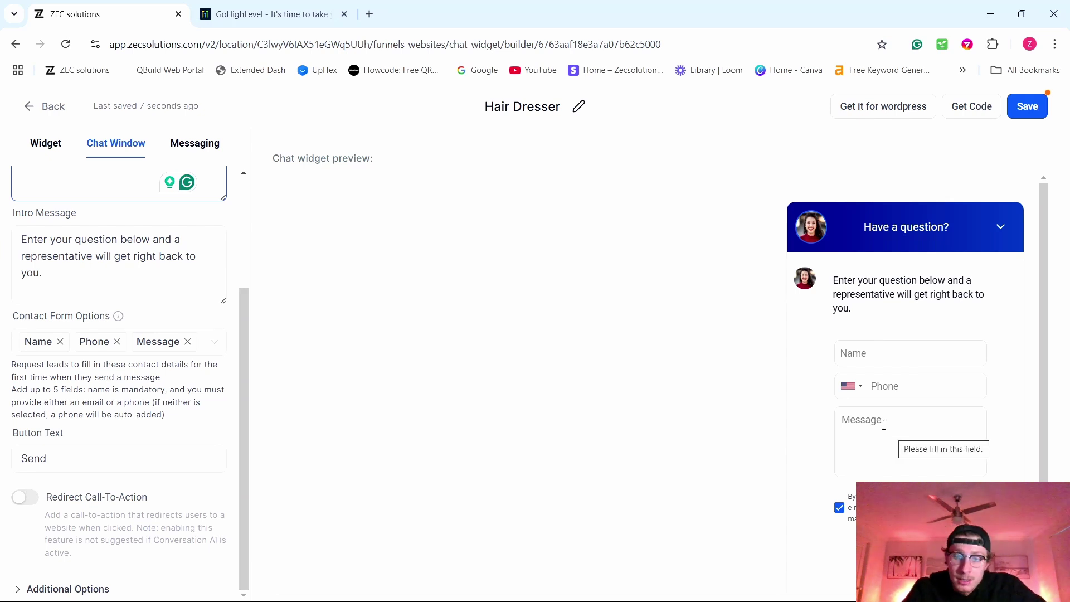
pyautogui.scroll(-1, 817, 449)
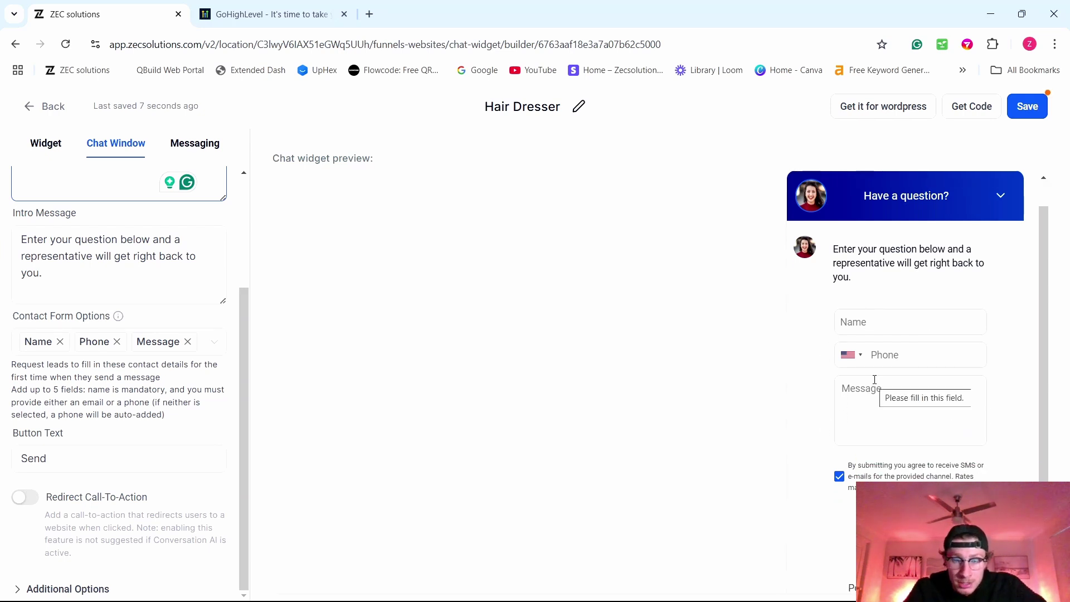
pyautogui.scroll(1, 557, 238)
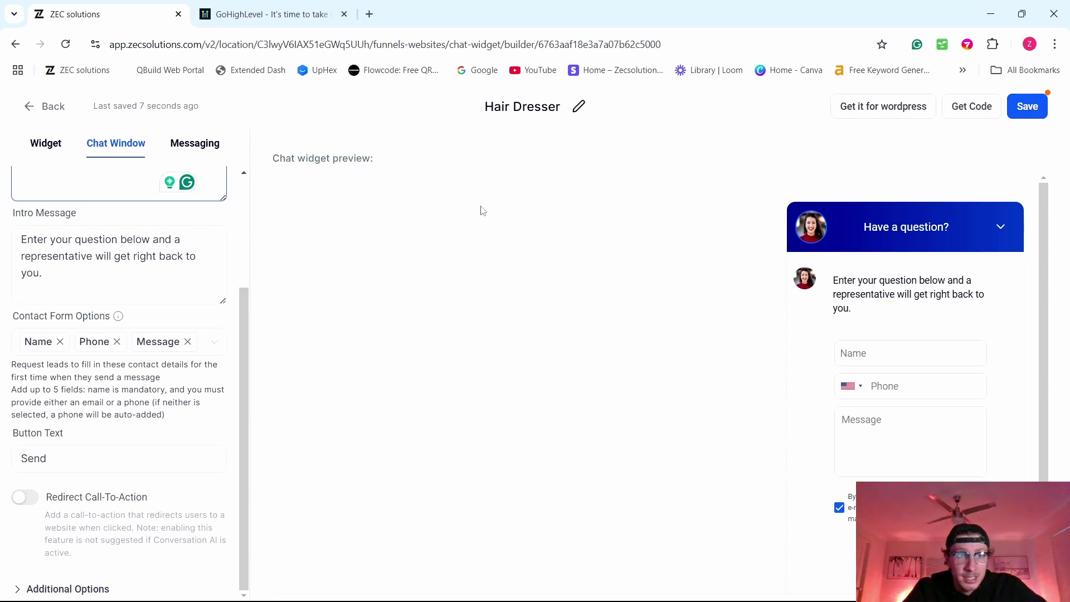
pyautogui.click(44, 107)
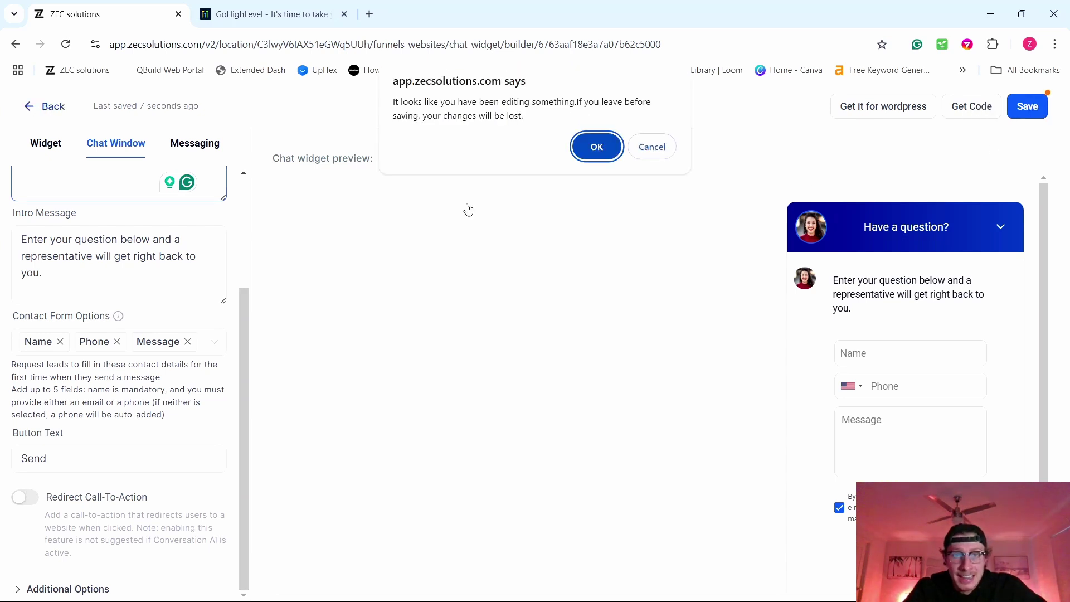
# Step: Leave the builder without saving, pass through Conversations, and open the account Settings
pyautogui.click(595, 148)
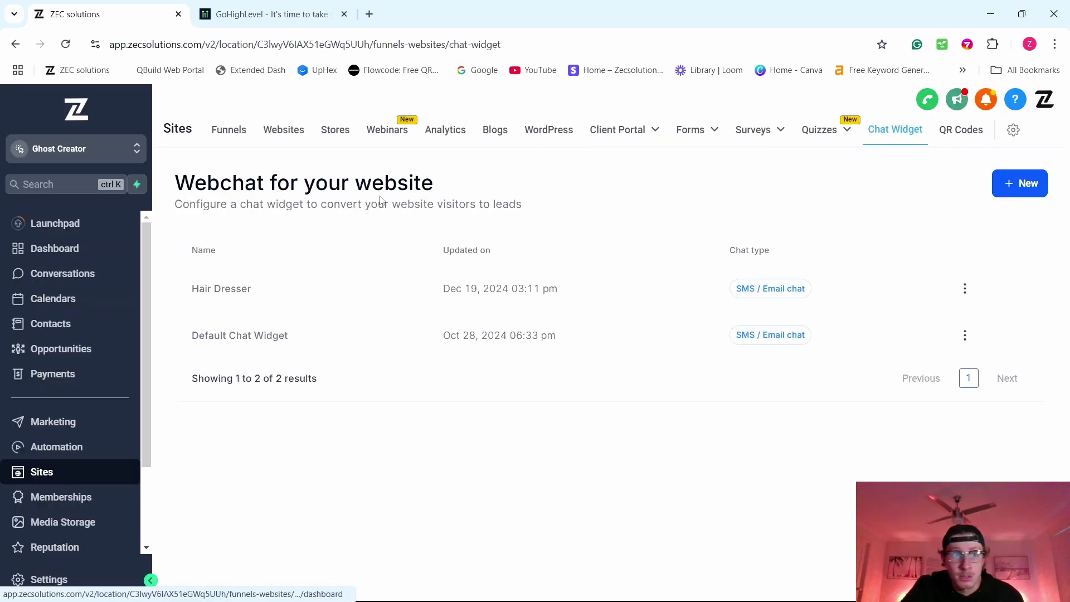
pyautogui.click(88, 275)
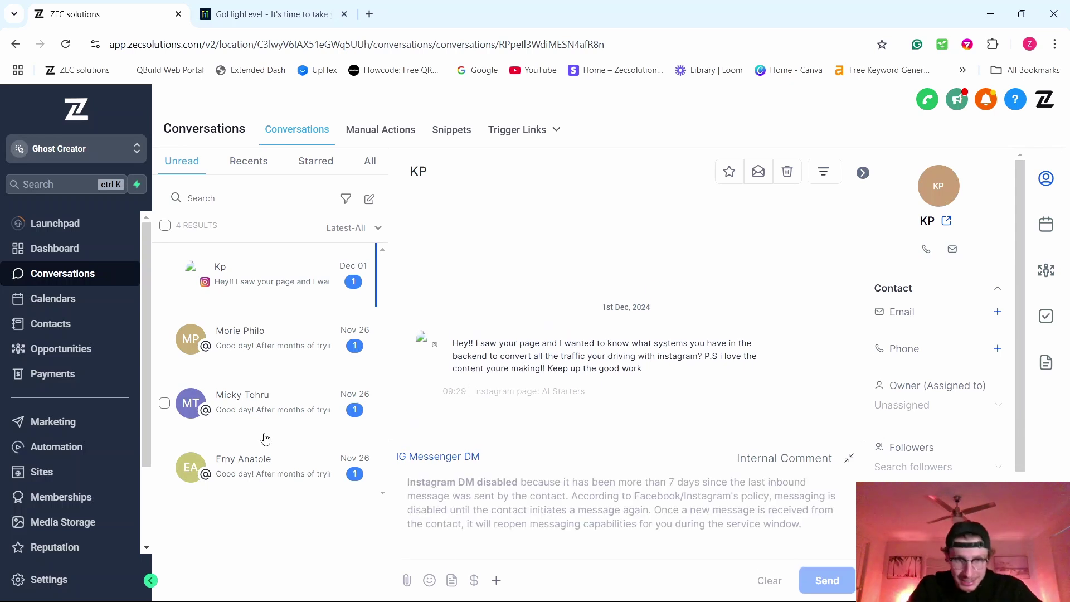
pyautogui.click(51, 581)
# Step: Scroll the Business Profile page down to the Missed Call Text Back section
pyautogui.scroll(-15, 621, 430)
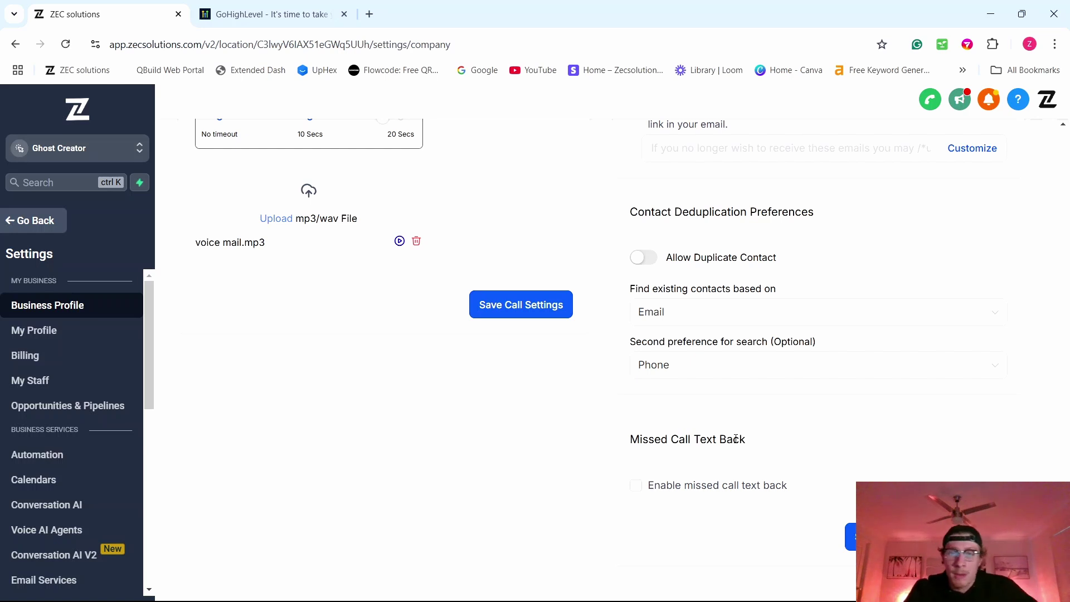
# Step: Search Google for 'chiropractor near me' in a new tab and show the Maps results
pyautogui.hotkey('ctrl', 't')
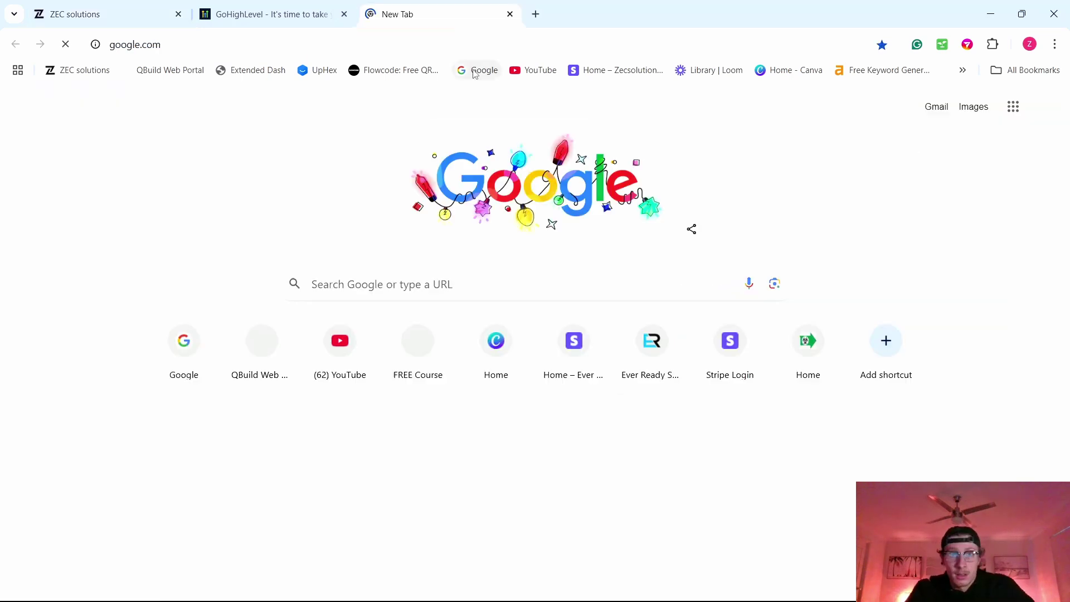
pyautogui.click(475, 72)
pyautogui.write('chir')
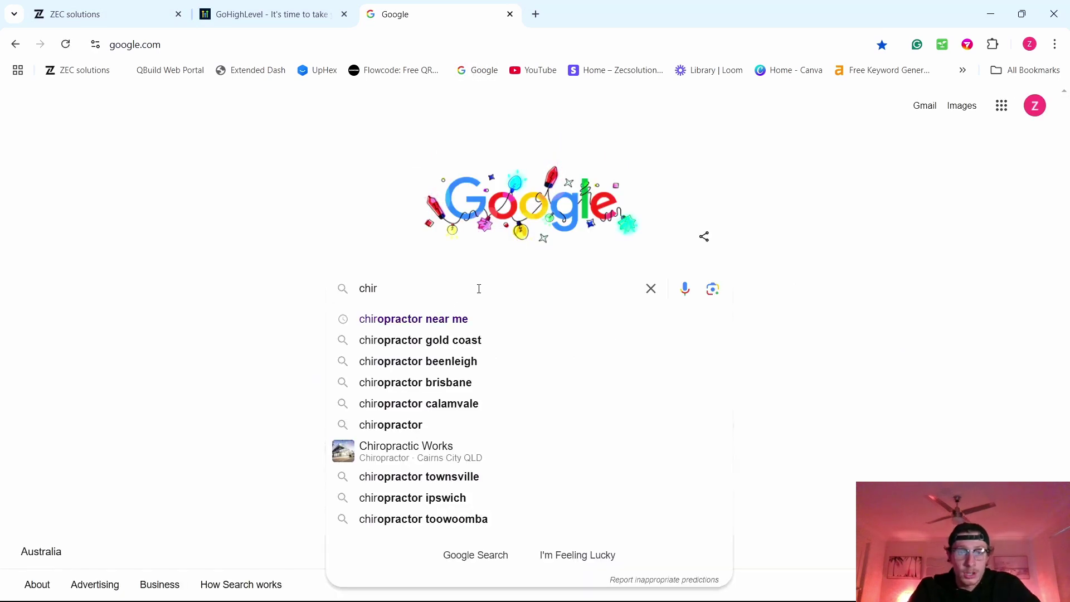
pyautogui.click(459, 316)
pyautogui.click(186, 162)
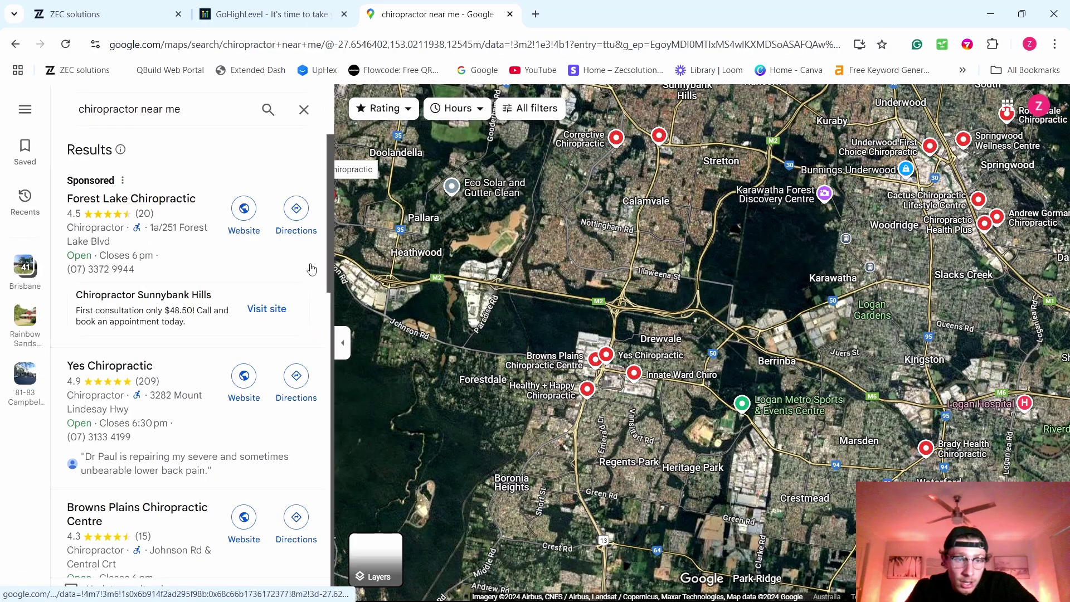
# Step: Open the Yes Chiropractic map listing, scroll through it, then return to the ZEC Solutions tab
pyautogui.click(189, 430)
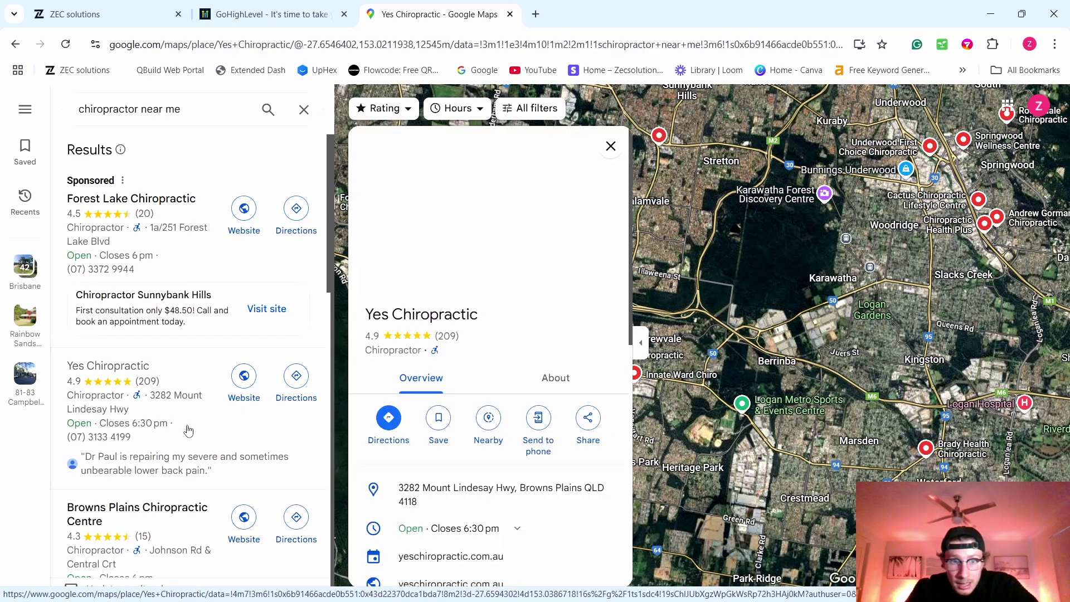
pyautogui.scroll(-3, 407, 490)
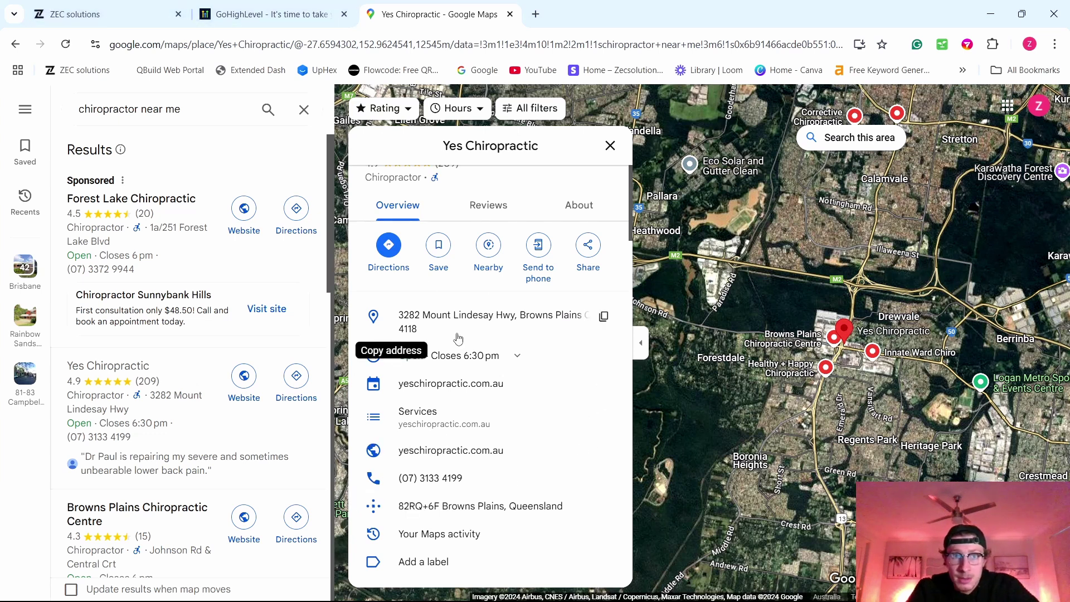
pyautogui.scroll(3, 457, 337)
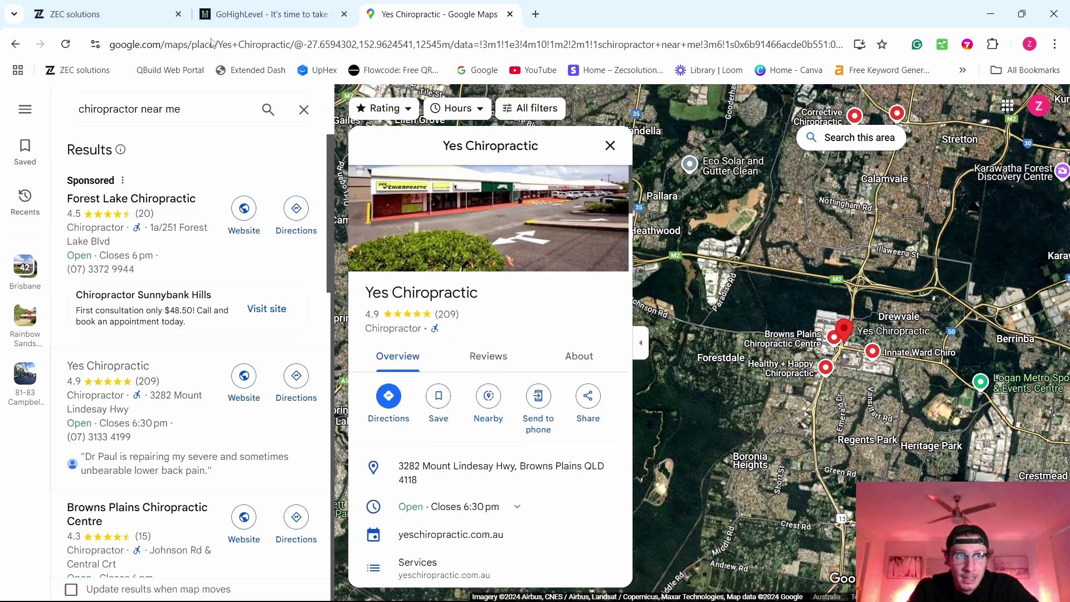
pyautogui.click(95, 8)
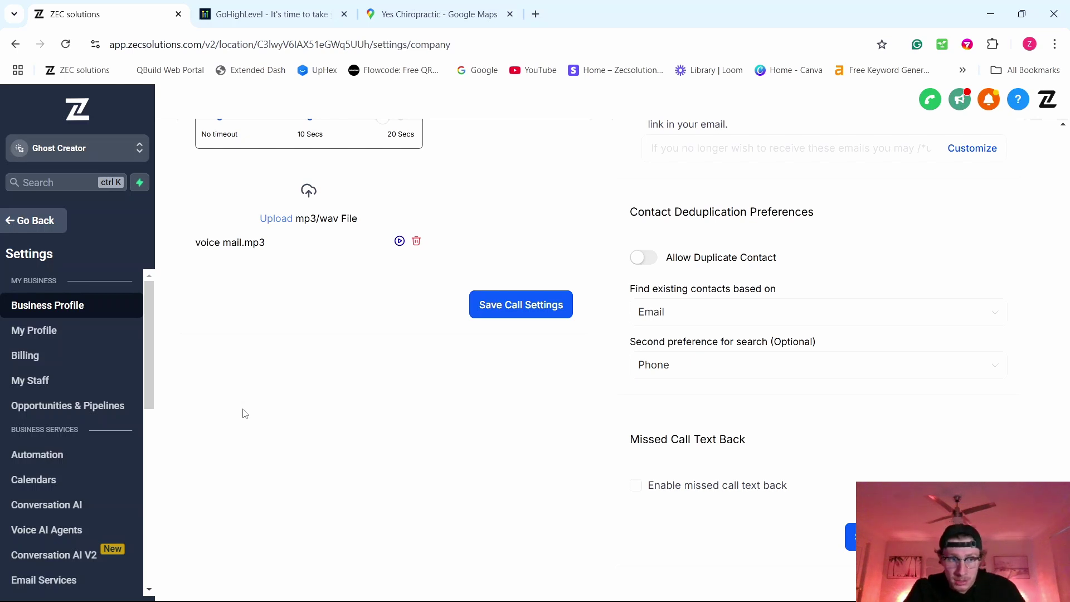
# Step: Enable missed call text back with the default 'I saw that we just missed your call' reply, then switch to the map listing
pyautogui.click(636, 486)
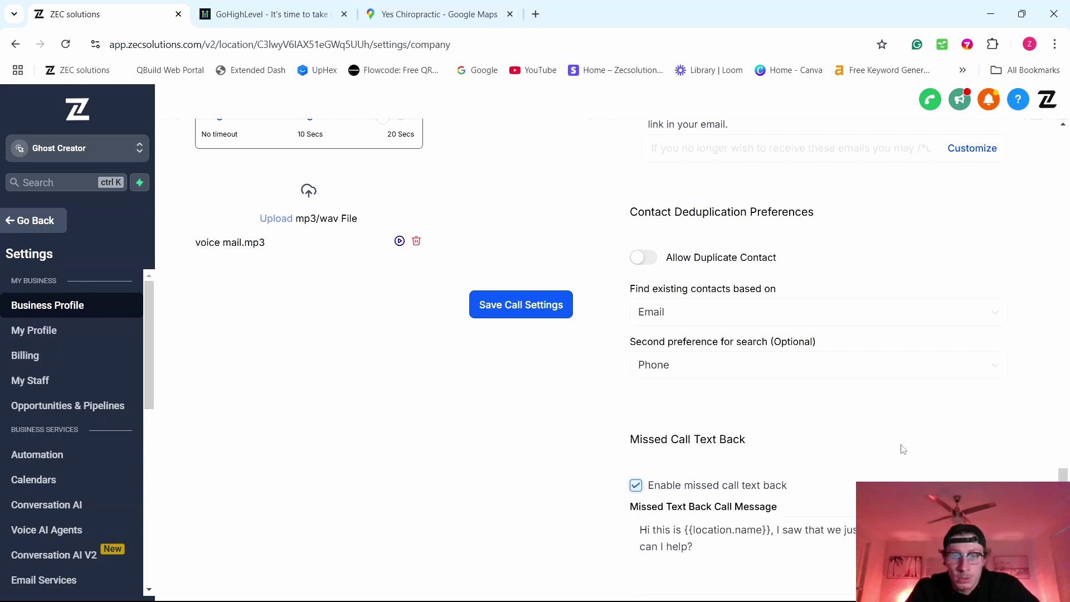
pyautogui.scroll(-3, 904, 449)
pyautogui.click(645, 376)
pyautogui.click(770, 453)
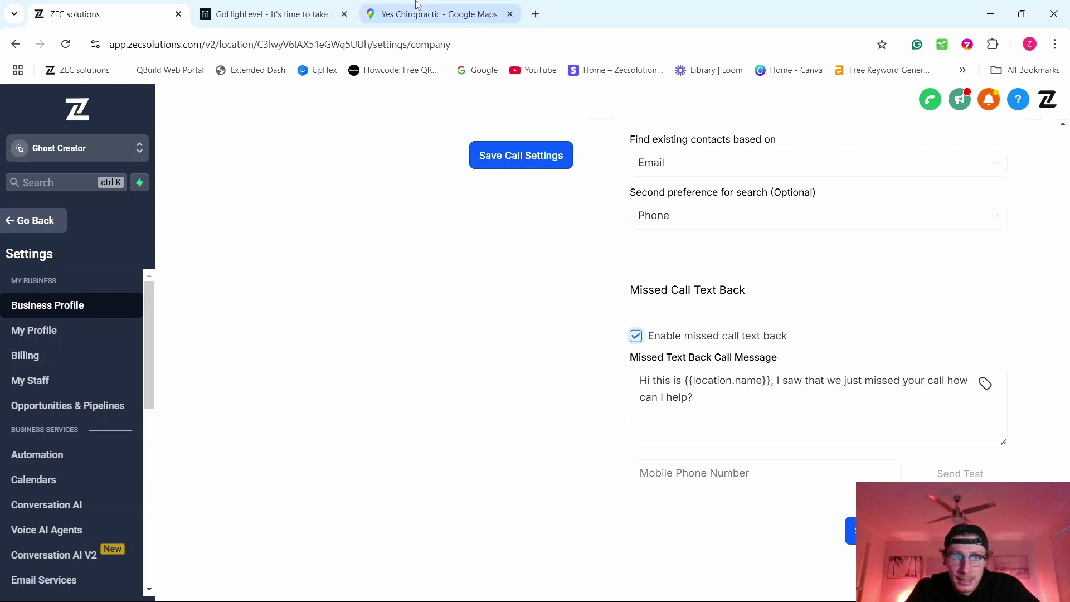
pyautogui.hotkey('ctrl', '3')
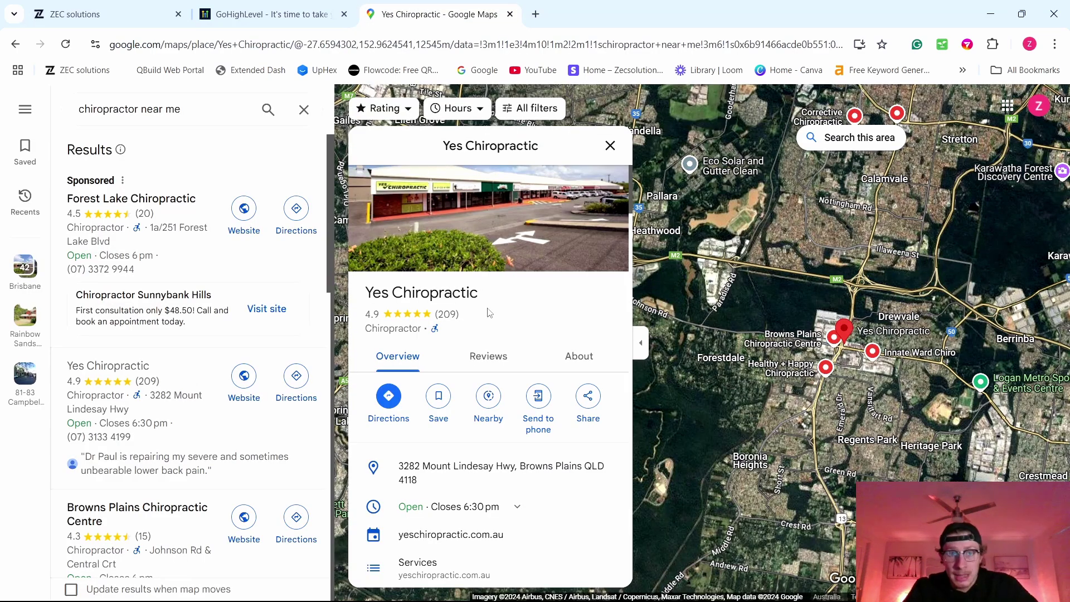
# Step: Compare the Yes Chiropractic map listing with the missed call text back settings, ending on the settings
pyautogui.hotkey('ctrl', '1')
pyautogui.hotkey('ctrl', '3')
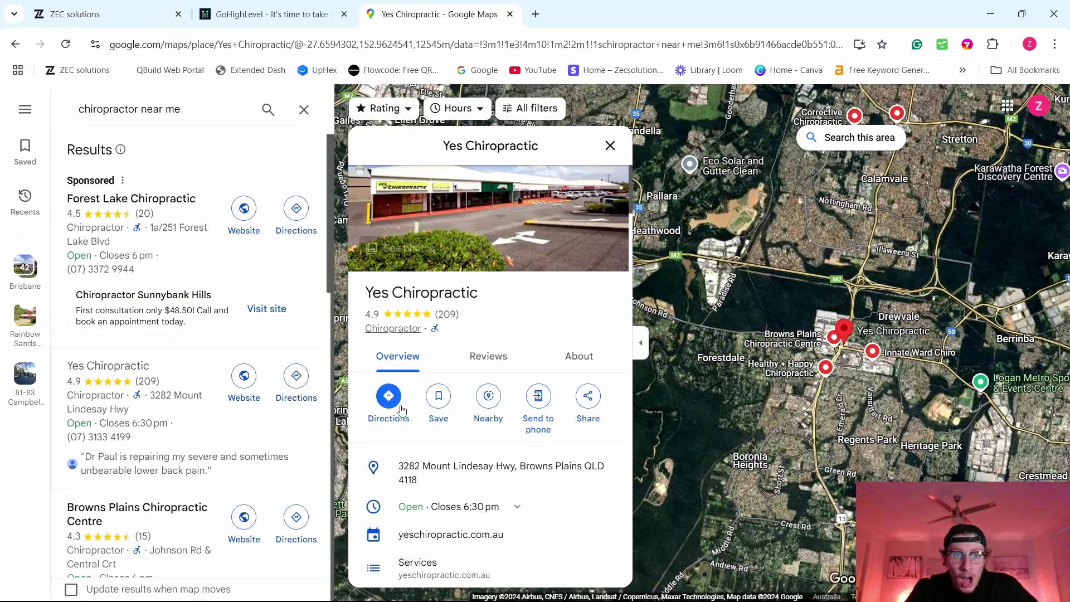
pyautogui.click(132, 16)
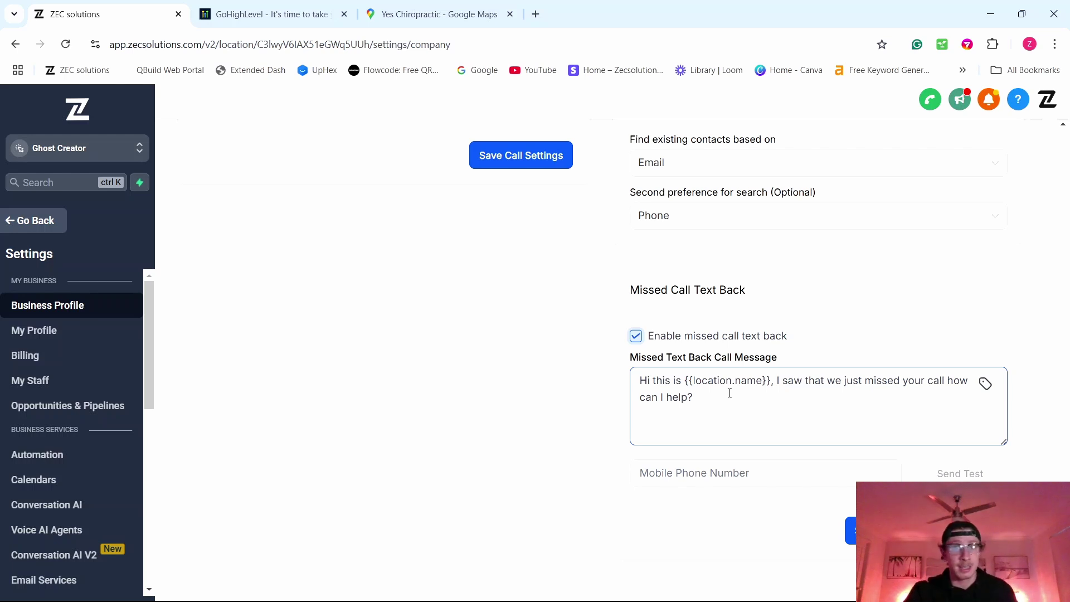
pyautogui.click(440, 14)
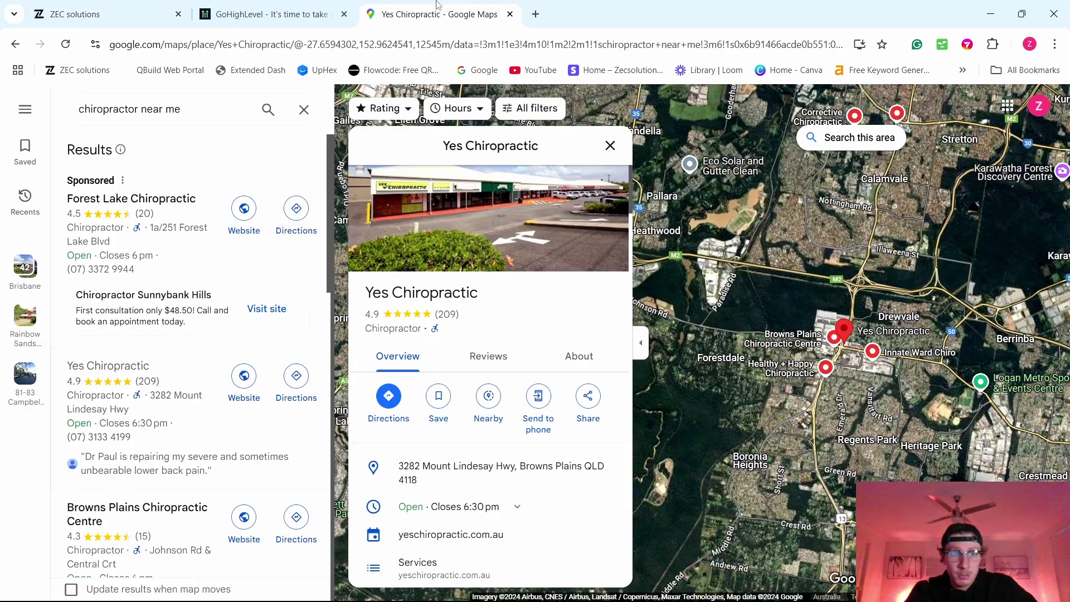
pyautogui.scroll(-1, 170, 437)
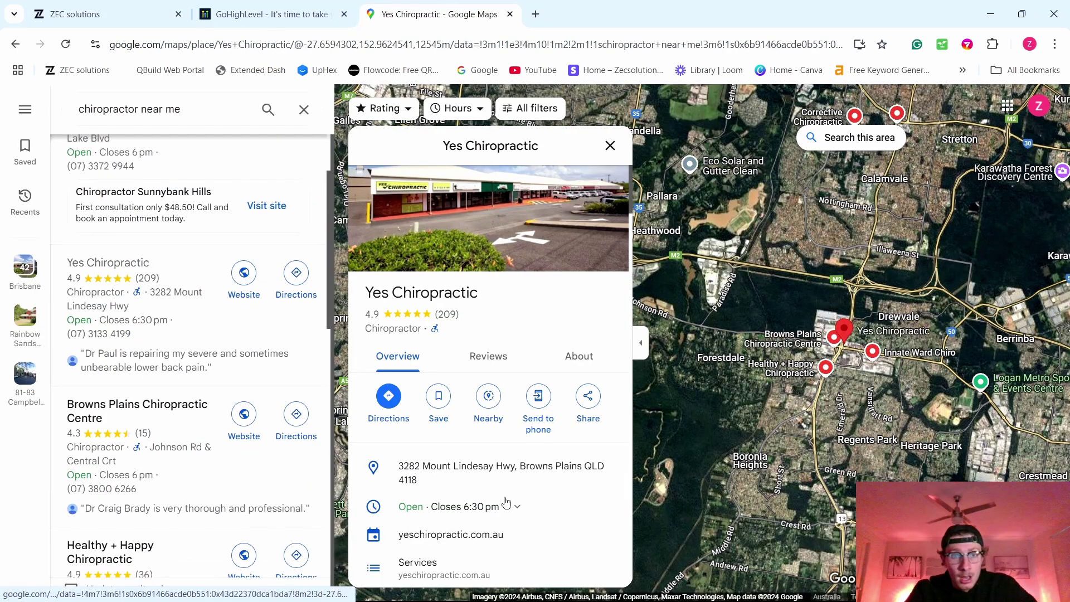
pyautogui.scroll(-2, 548, 339)
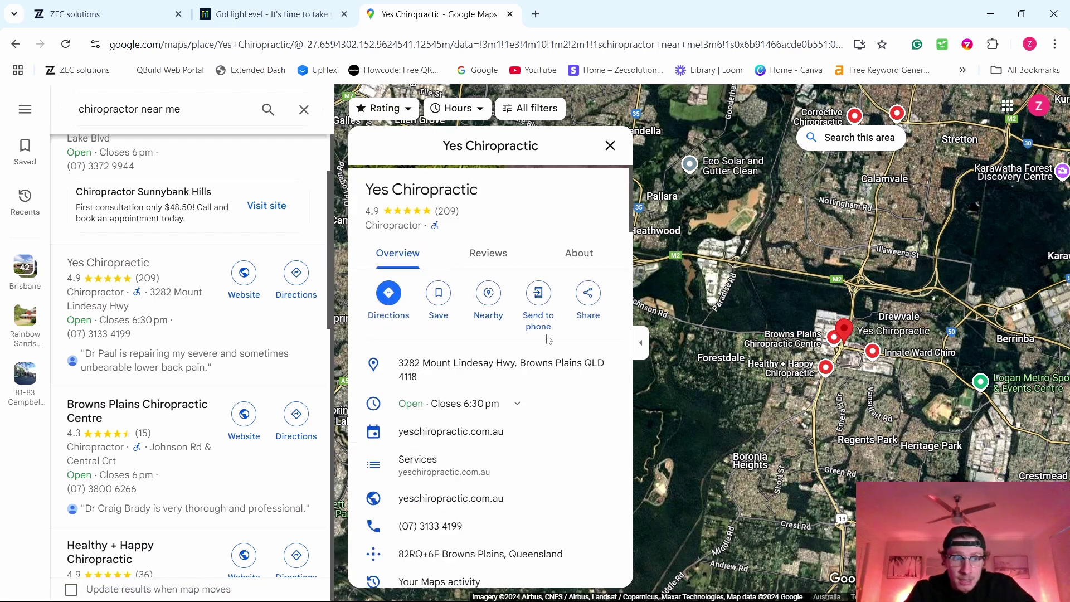
pyautogui.scroll(-1, 153, 420)
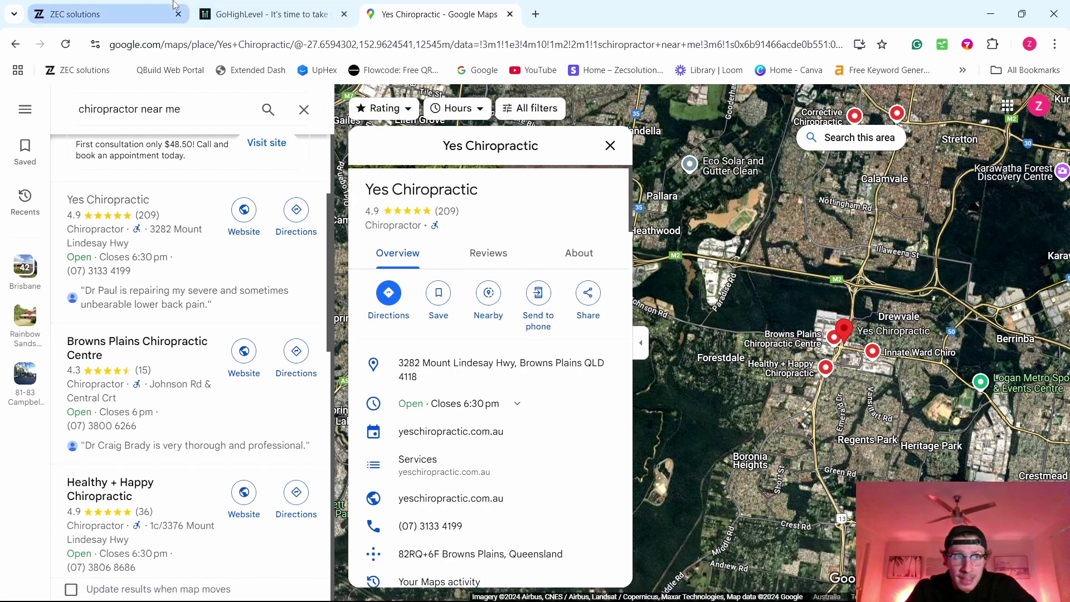
pyautogui.click(106, 14)
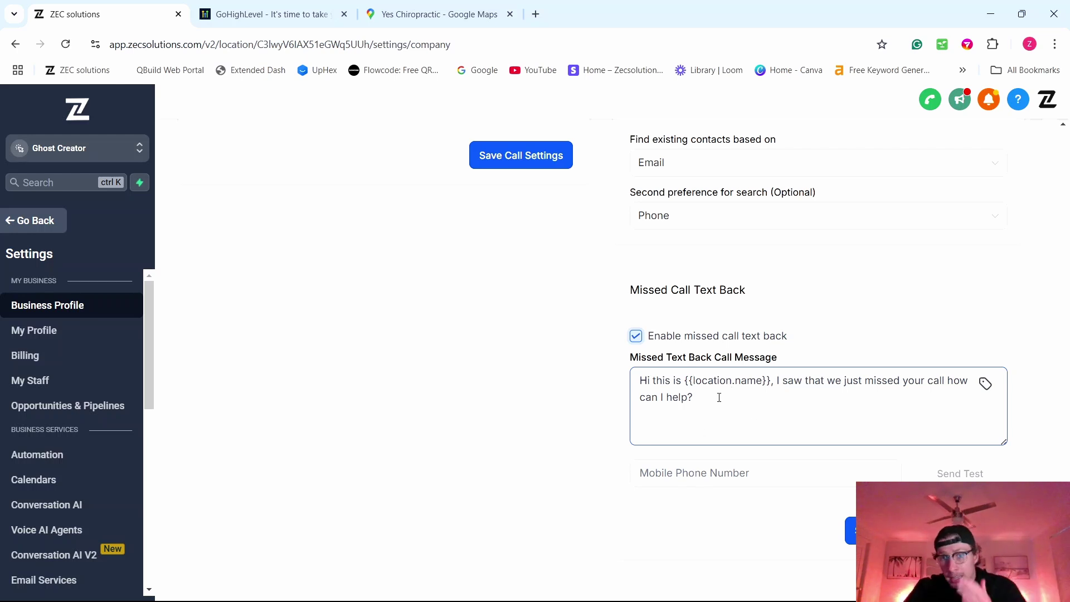
pyautogui.hotkey('ctrl', '3')
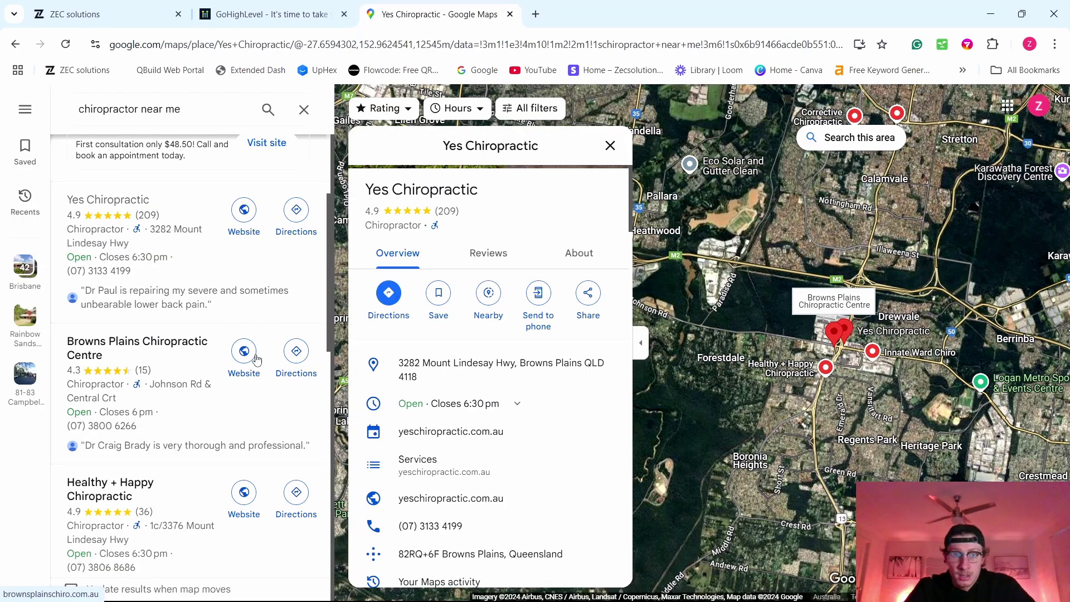
pyautogui.hotkey('ctrl', '1')
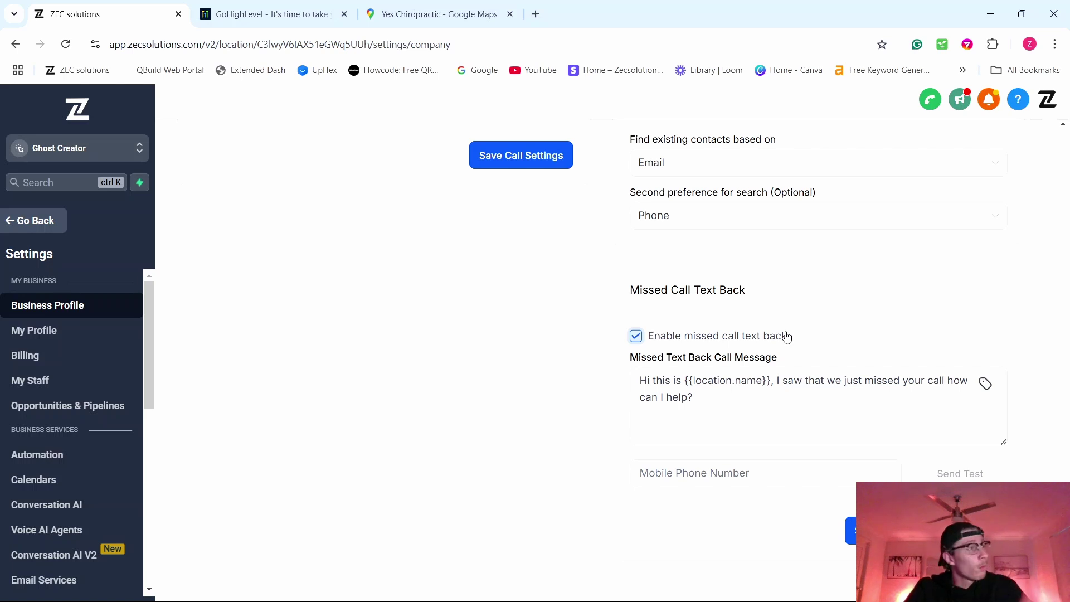
# Step: Open the Conversations inbox with its 4 unread chats, glancing at the map listing in between
pyautogui.click(58, 220)
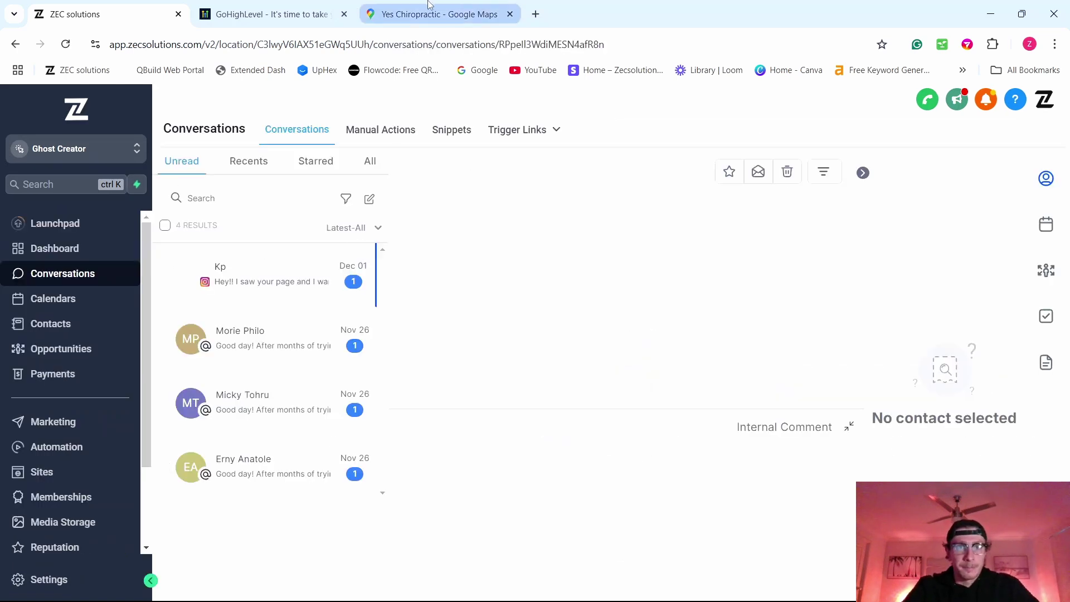
pyautogui.click(479, 6)
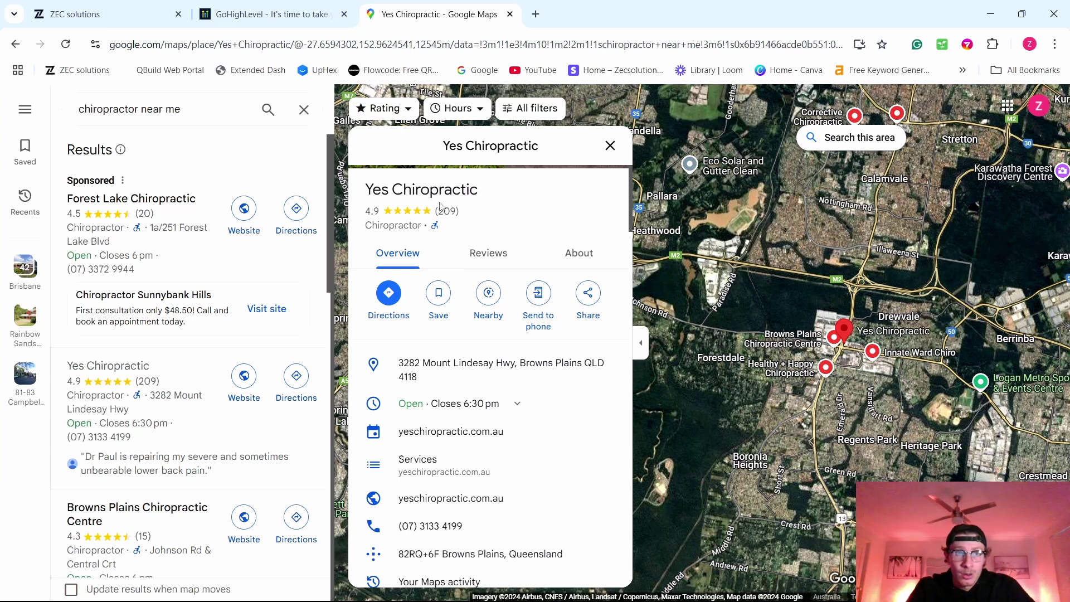
pyautogui.hotkey('ctrl', '1')
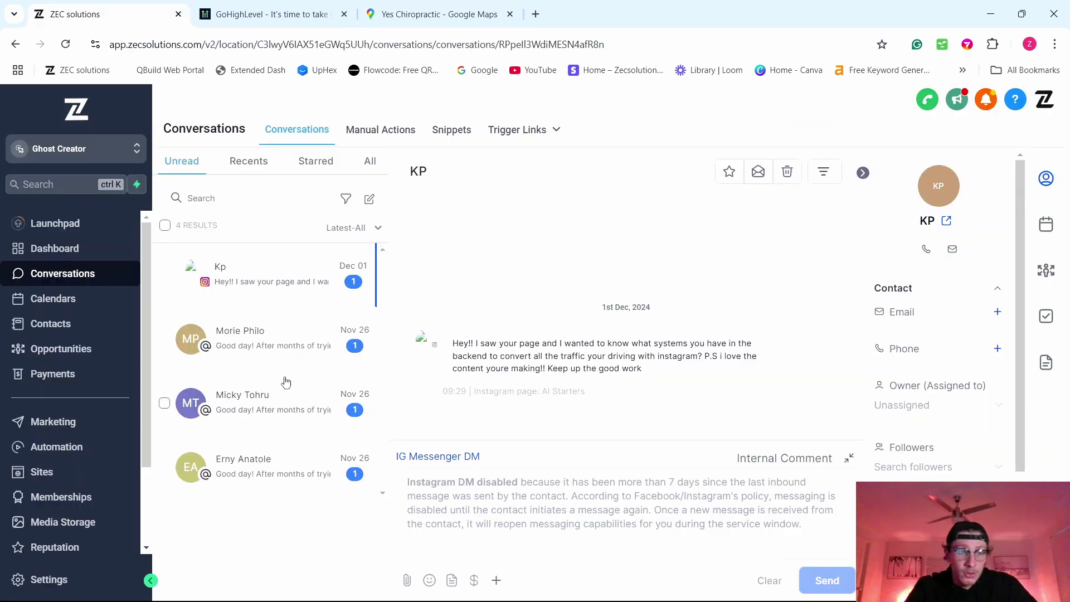
pyautogui.scroll(-2, 83, 498)
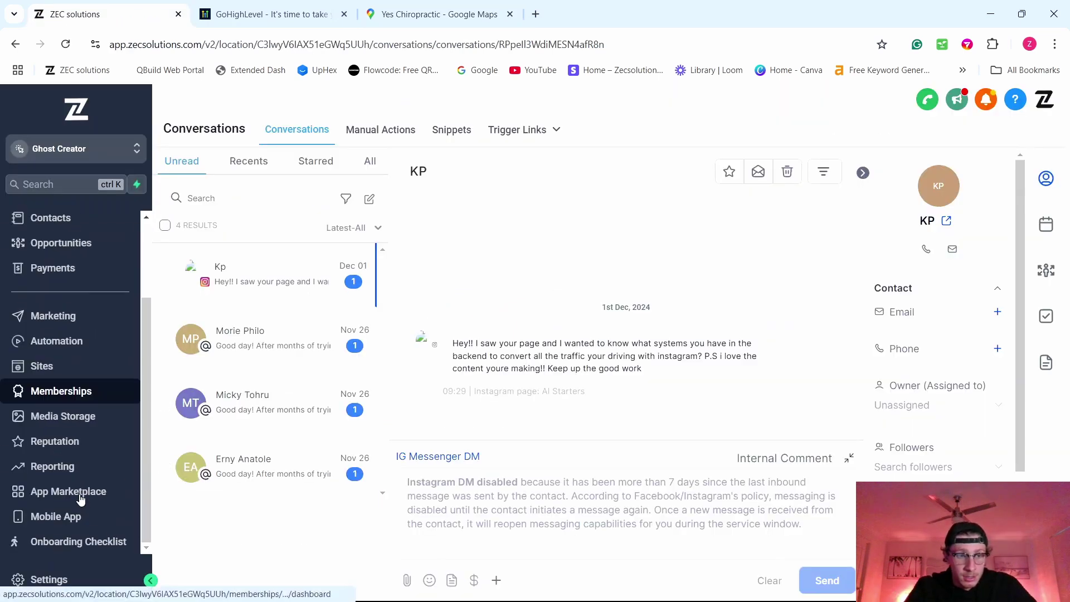
# Step: Open the Reputation overview, preview and close the Send Review Request form, then view the map listing
pyautogui.click(61, 446)
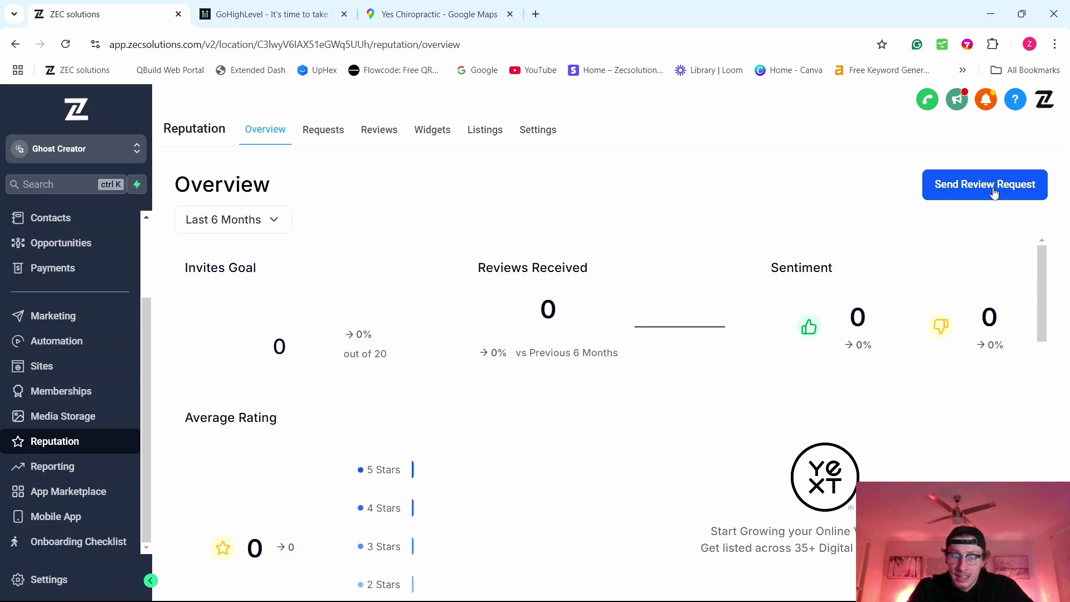
pyautogui.click(974, 188)
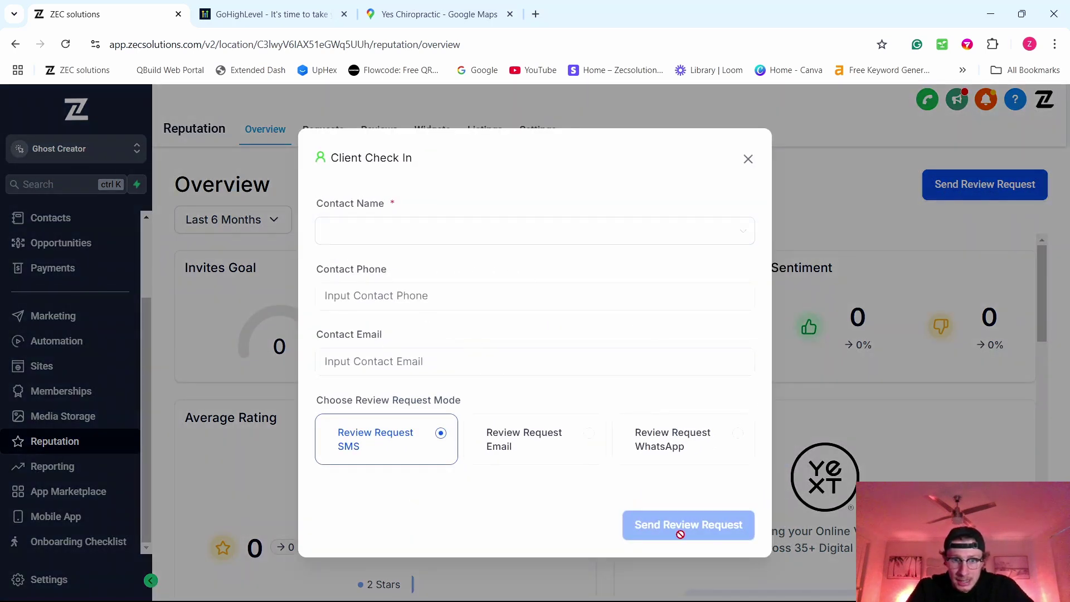
pyautogui.click(749, 160)
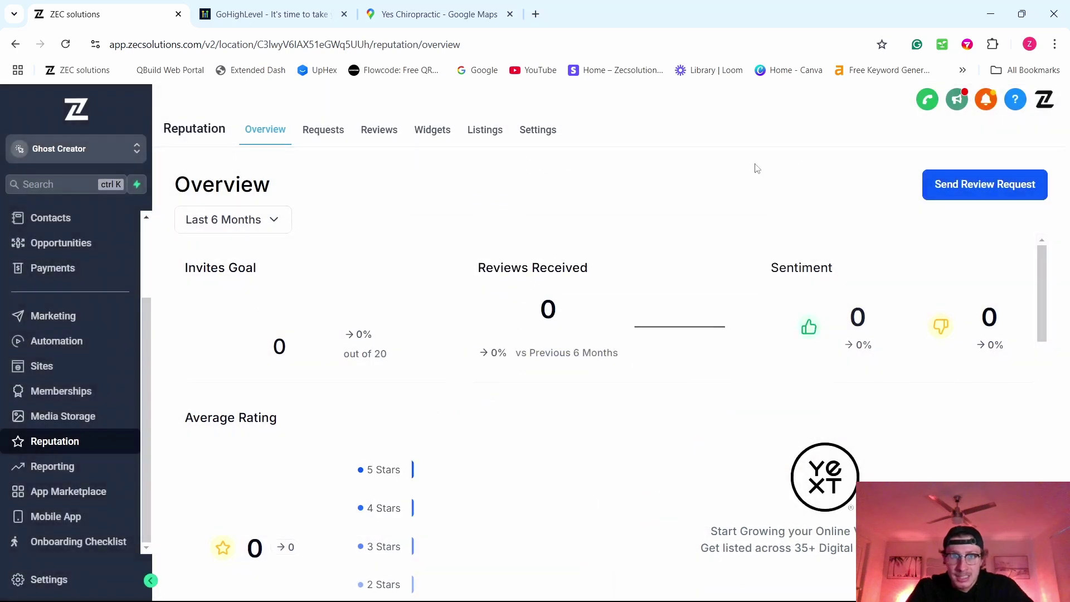
pyautogui.hotkey('ctrl', '3')
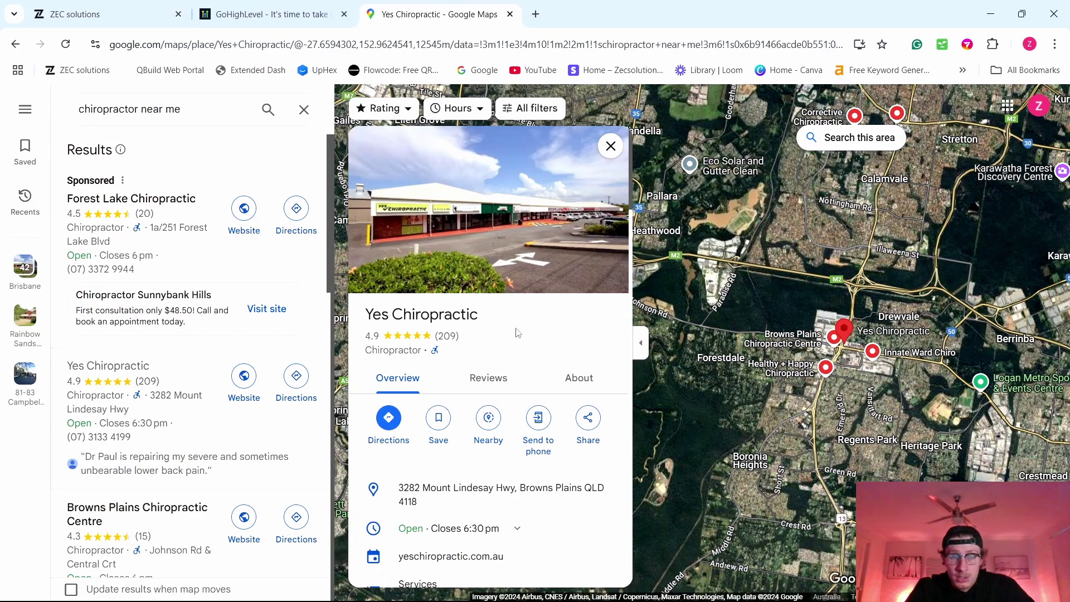
# Step: Back on Reputation, open and dismiss the review request form, then show the empty Requests list
pyautogui.hotkey('ctrl', '1')
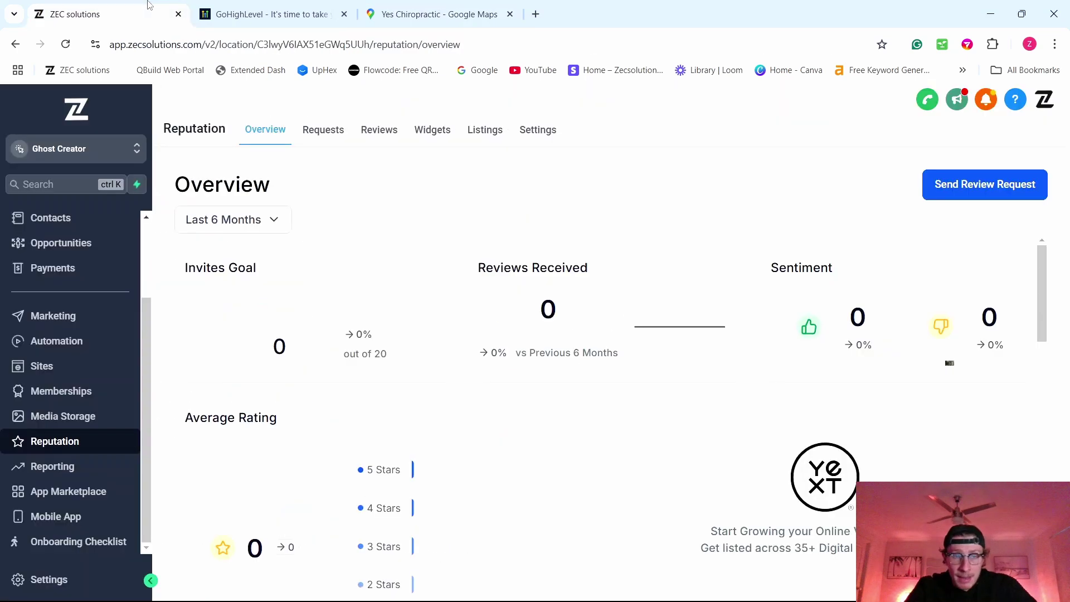
pyautogui.click(491, 11)
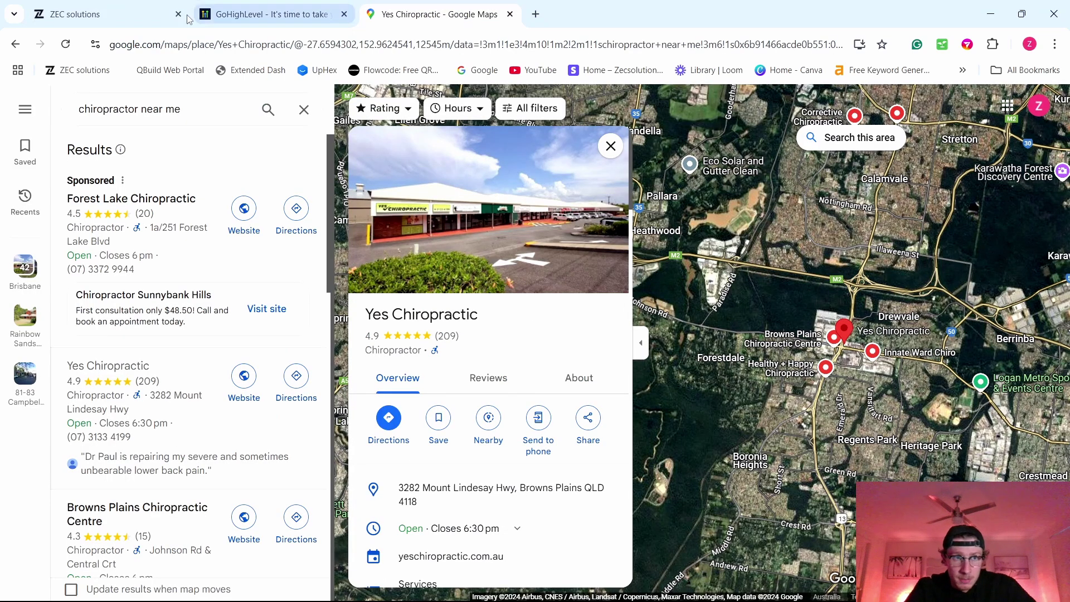
pyautogui.click(106, 14)
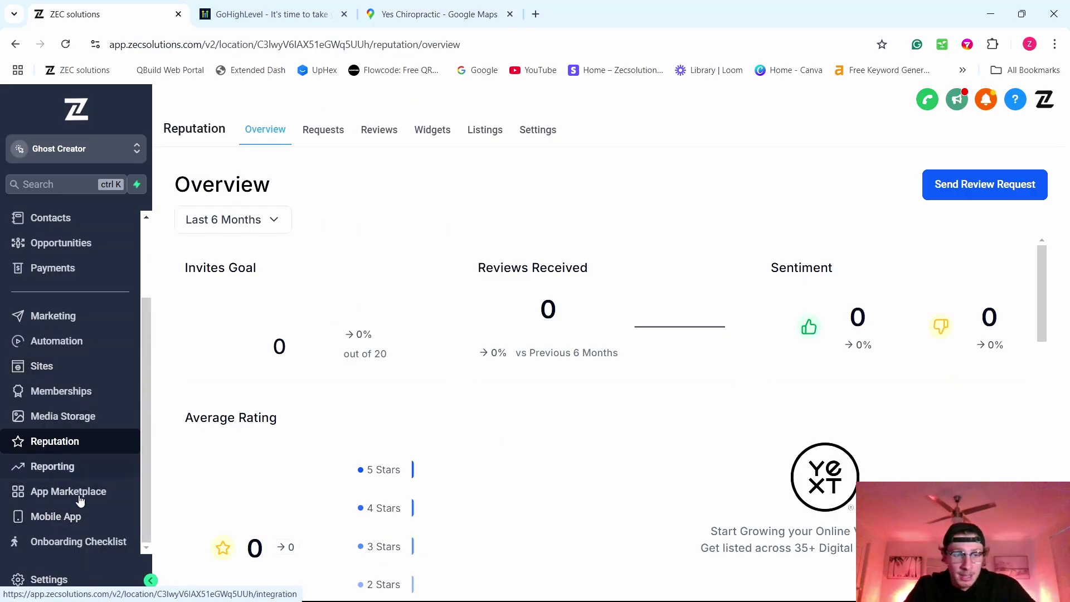
pyautogui.scroll(2, 48, 375)
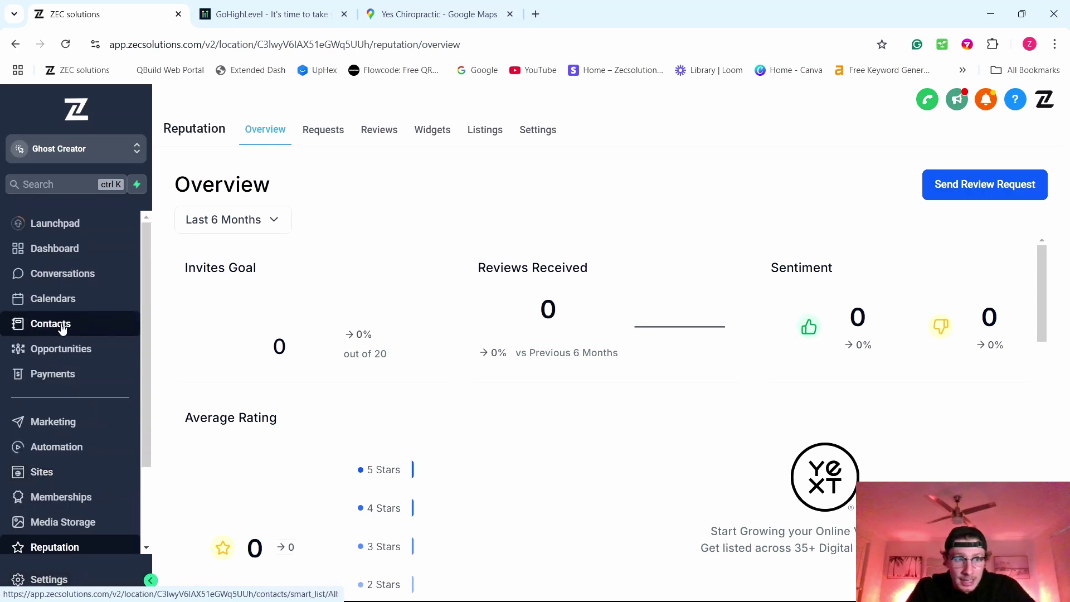
pyautogui.scroll(-2, 89, 376)
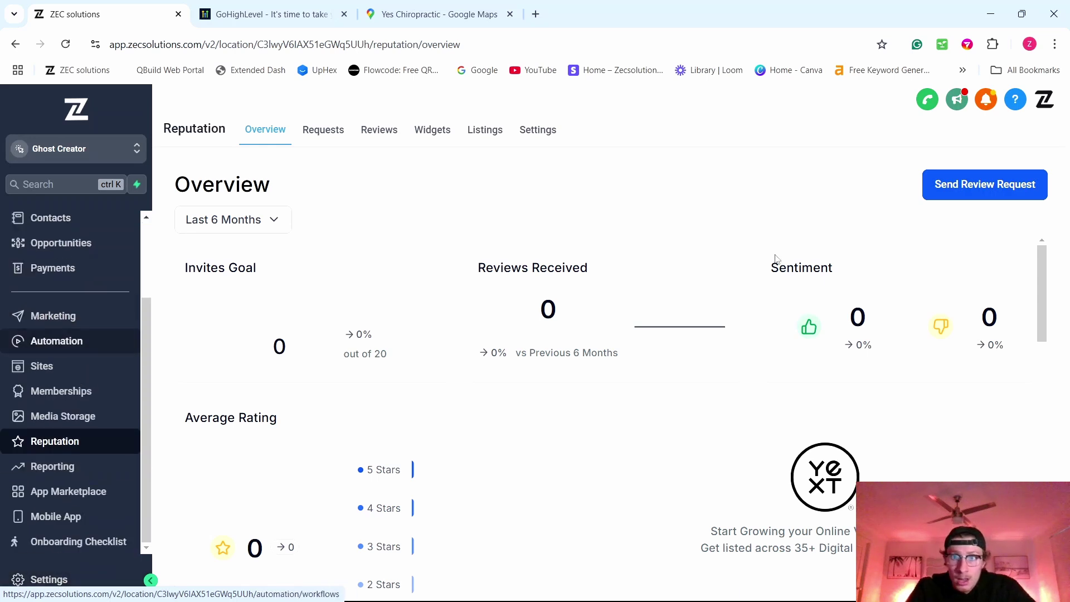
pyautogui.click(985, 188)
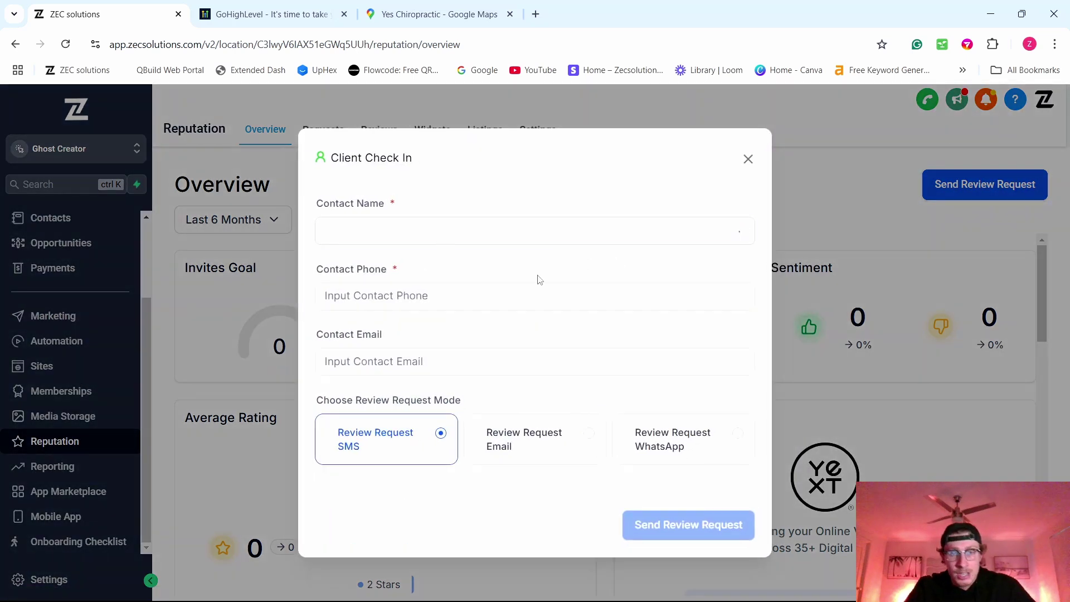
pyautogui.press('Escape')
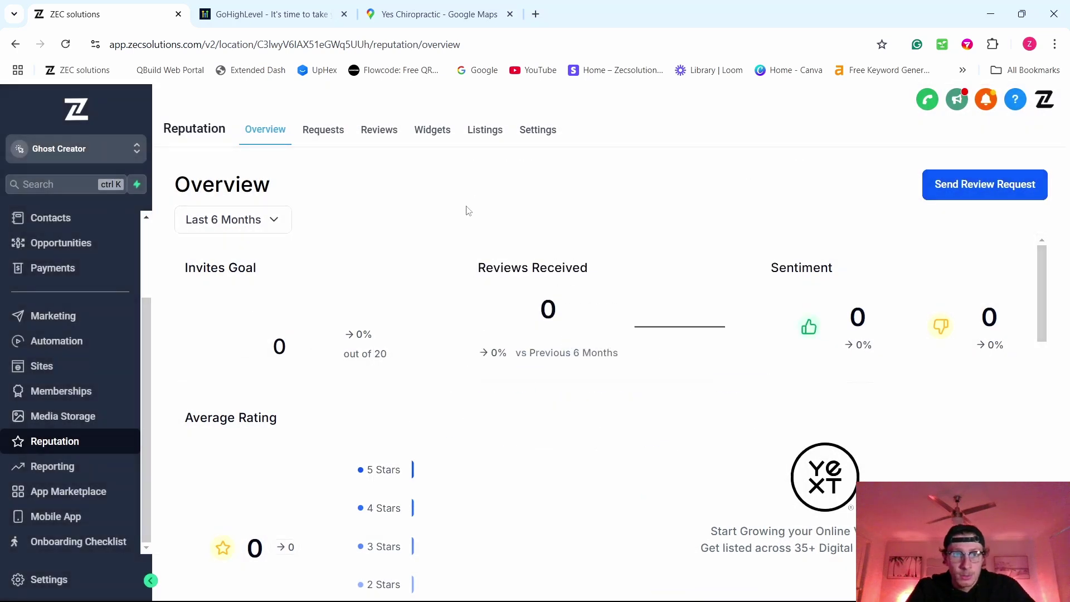
pyautogui.click(306, 139)
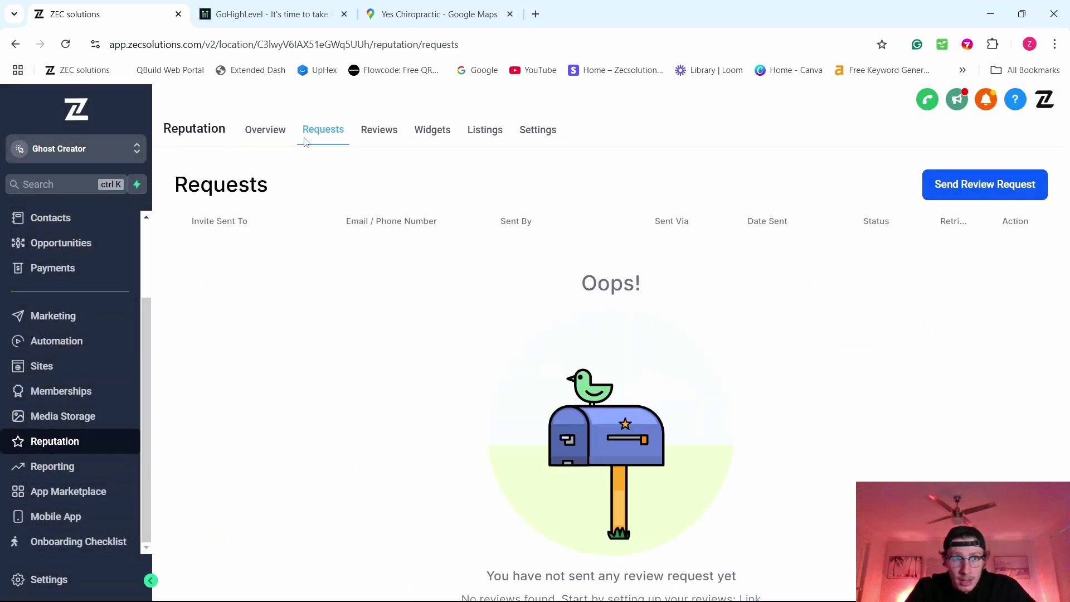
# Step: View the Reviews tab and the Customer Testimonials widget template, then return to Overview
pyautogui.click(381, 132)
pyautogui.click(448, 134)
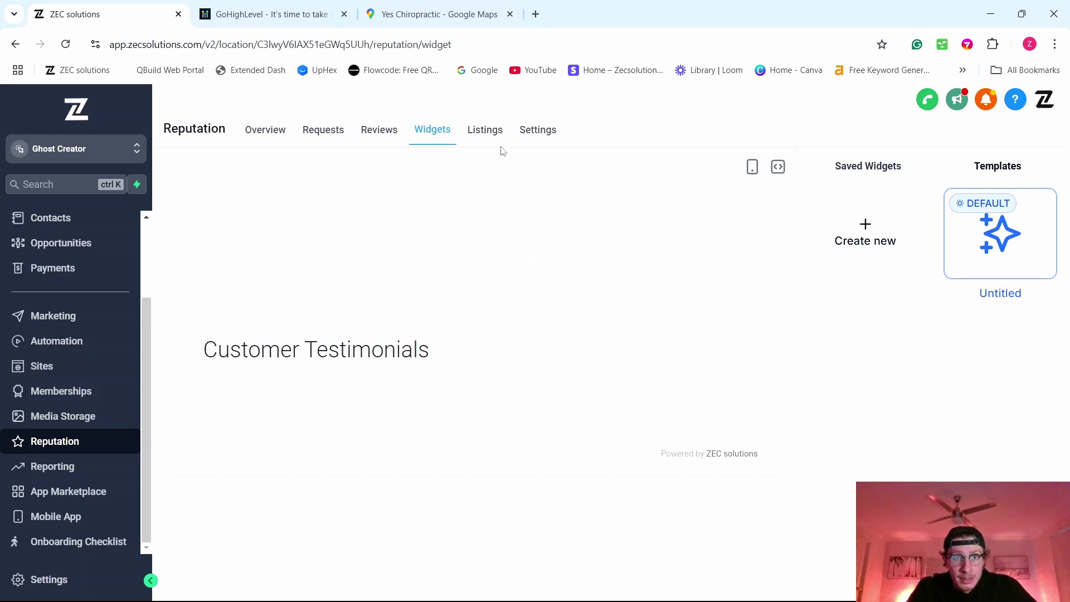
pyautogui.click(268, 137)
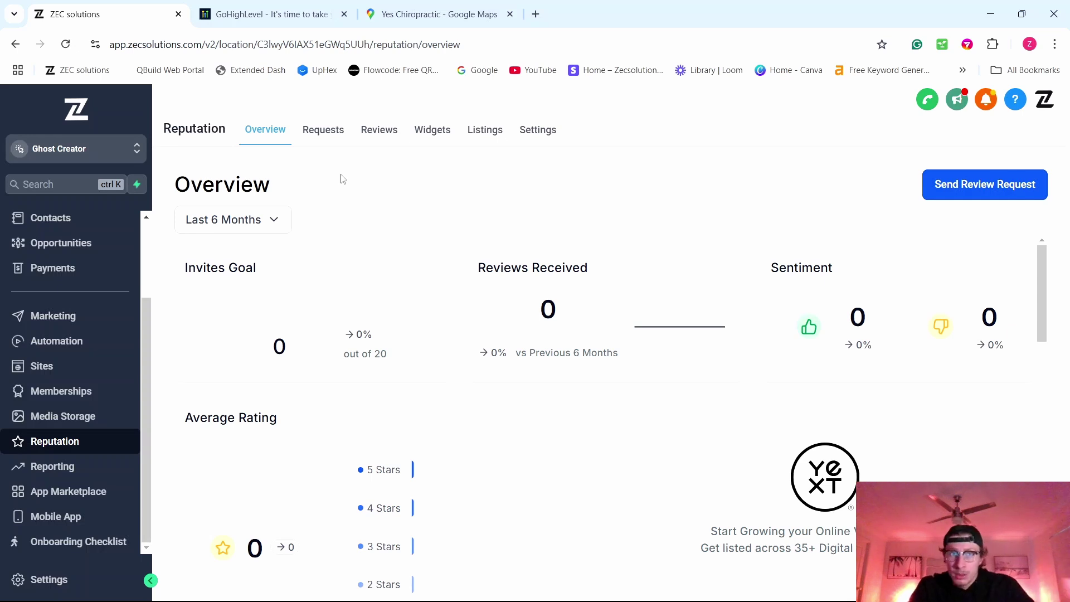
# Step: Scroll through the nearby chiropractor listings in Maps, then return to the Reputation overview showing 0 reviews
pyautogui.hotkey('ctrl', '3')
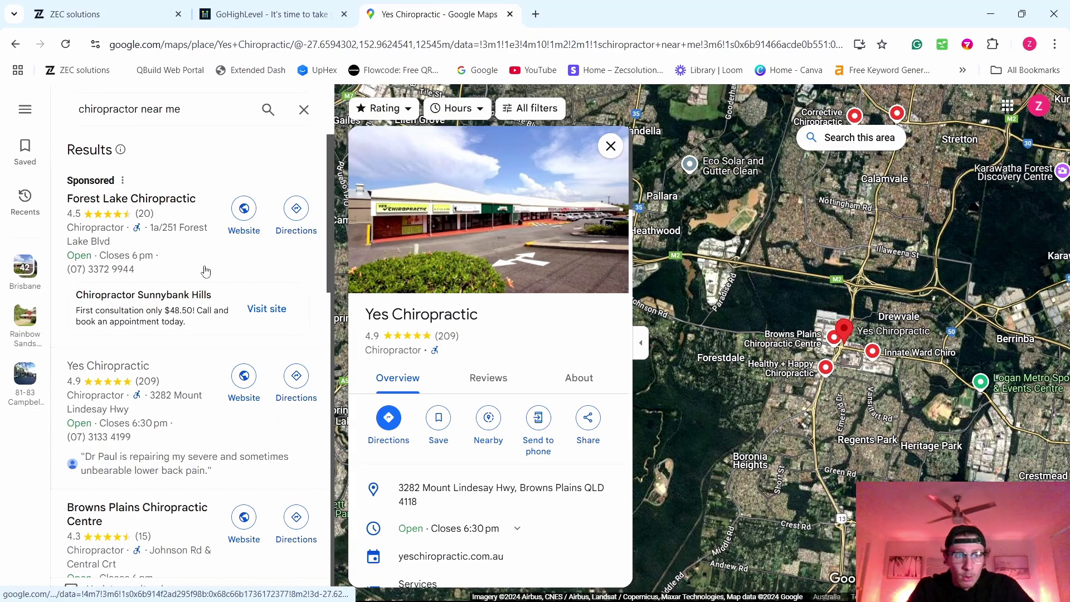
pyautogui.scroll(-5, 206, 271)
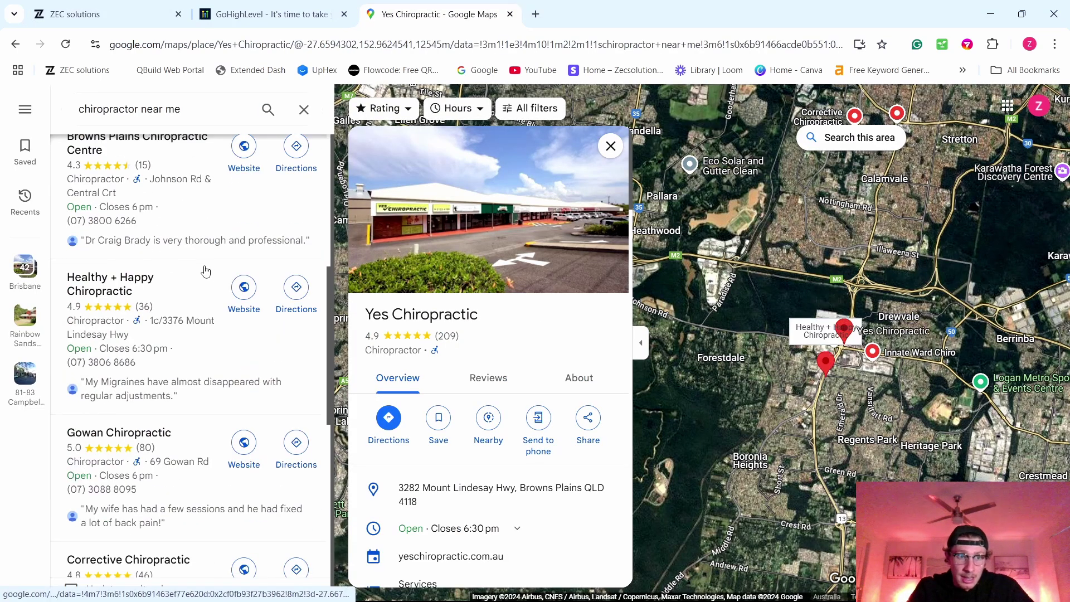
pyautogui.scroll(-3, 206, 271)
pyautogui.scroll(-3, 167, 412)
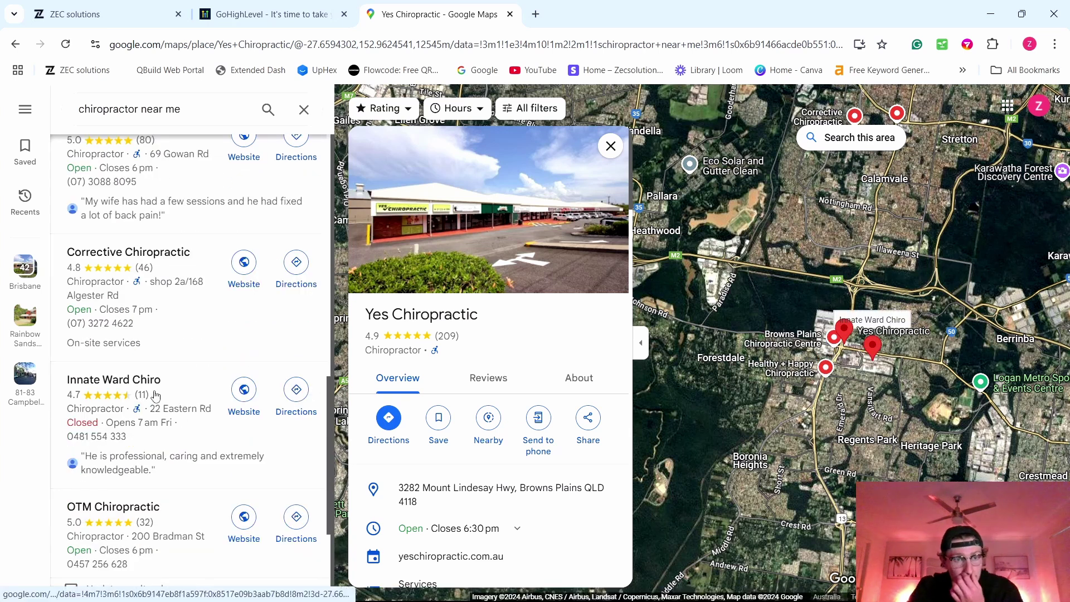
pyautogui.scroll(4, 156, 397)
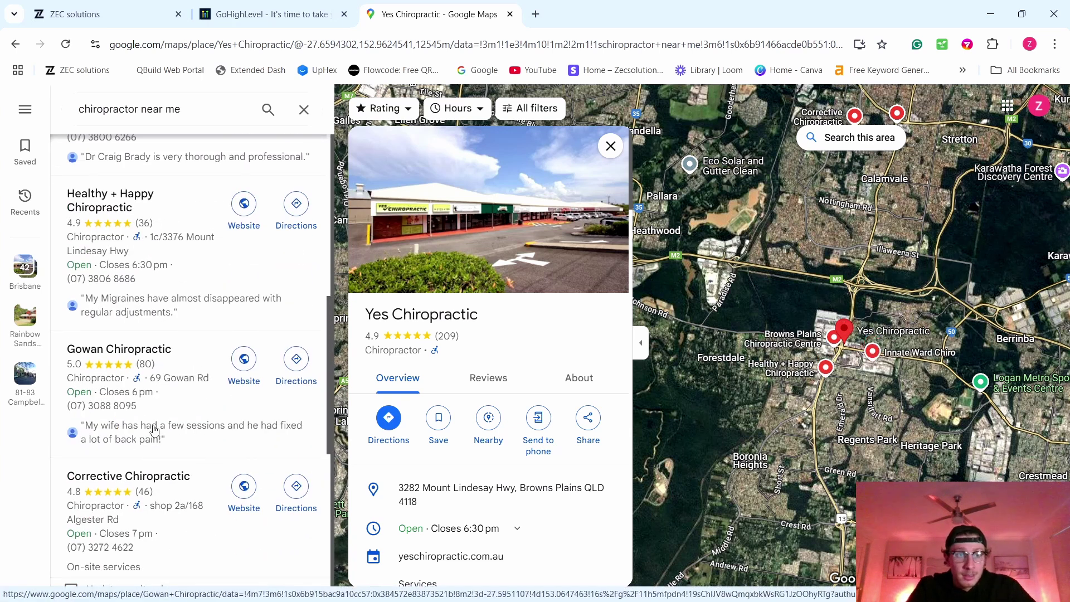
pyautogui.scroll(1, 155, 429)
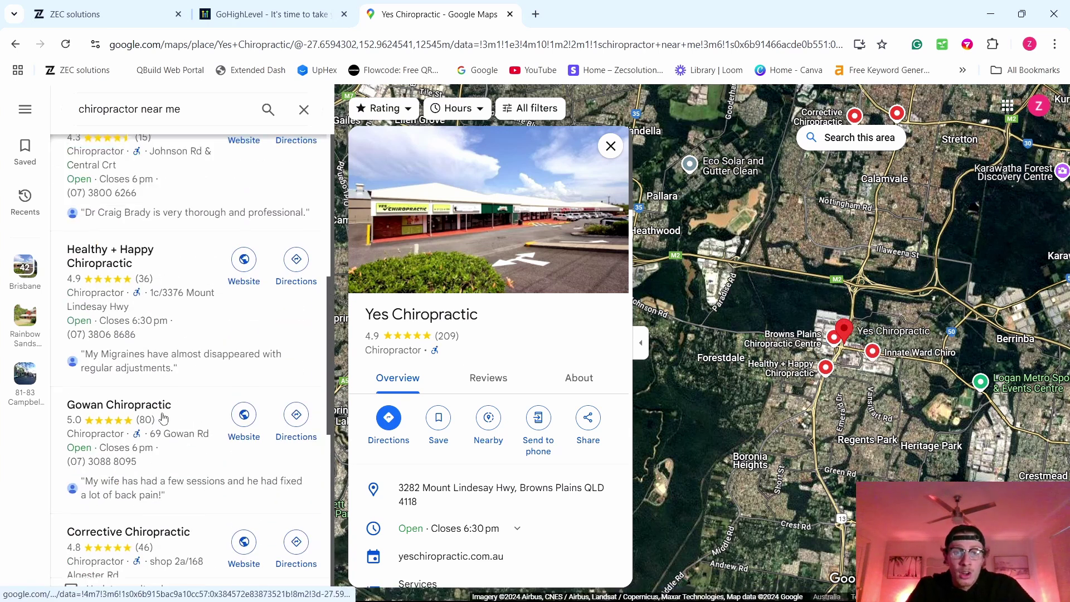
pyautogui.scroll(-5, 163, 418)
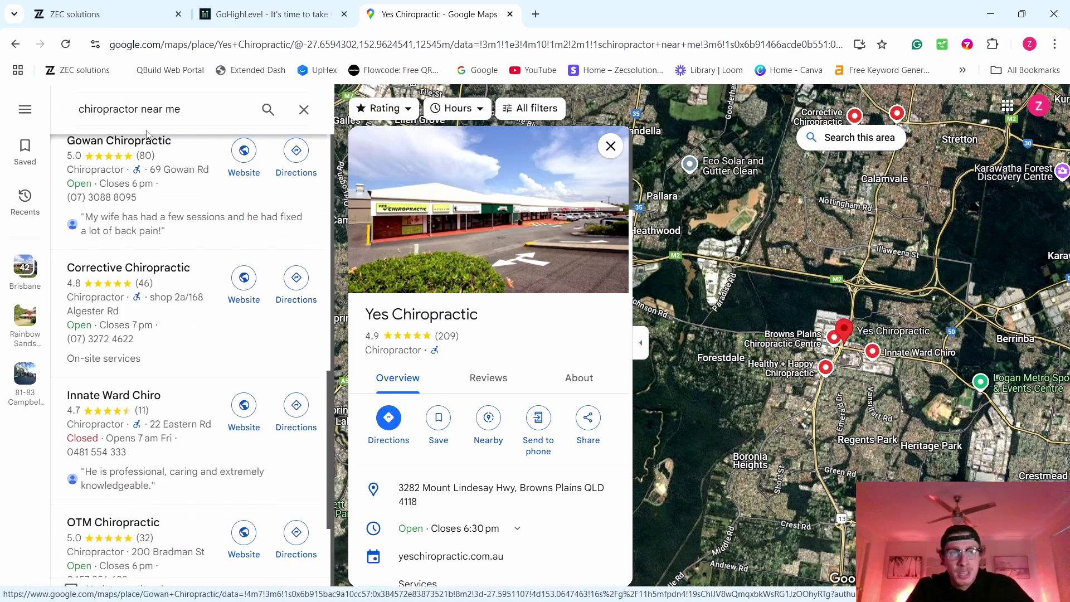
pyautogui.click(101, 14)
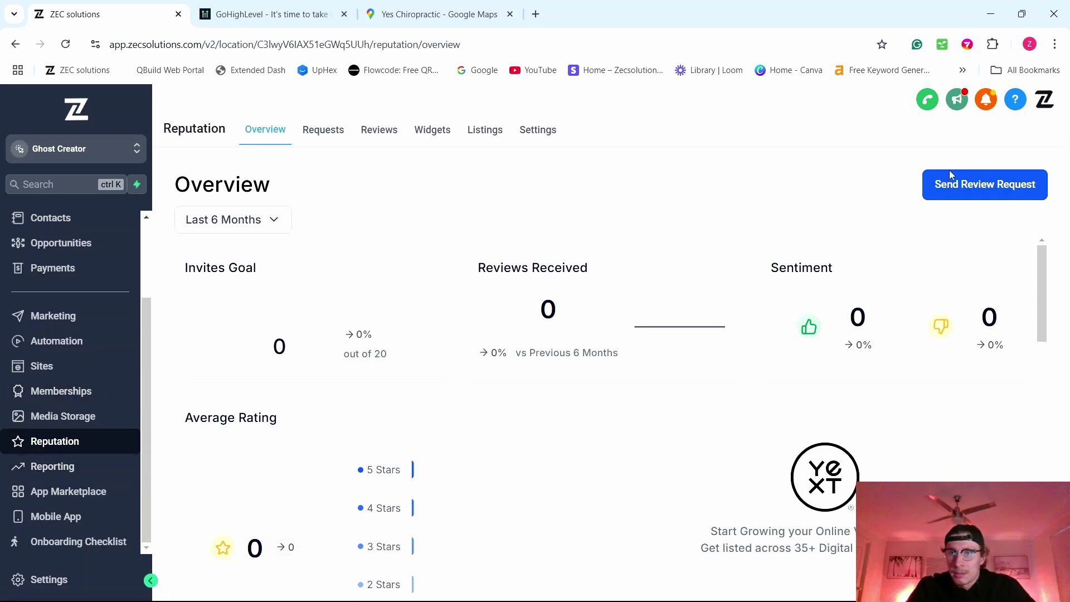
pyautogui.click(960, 190)
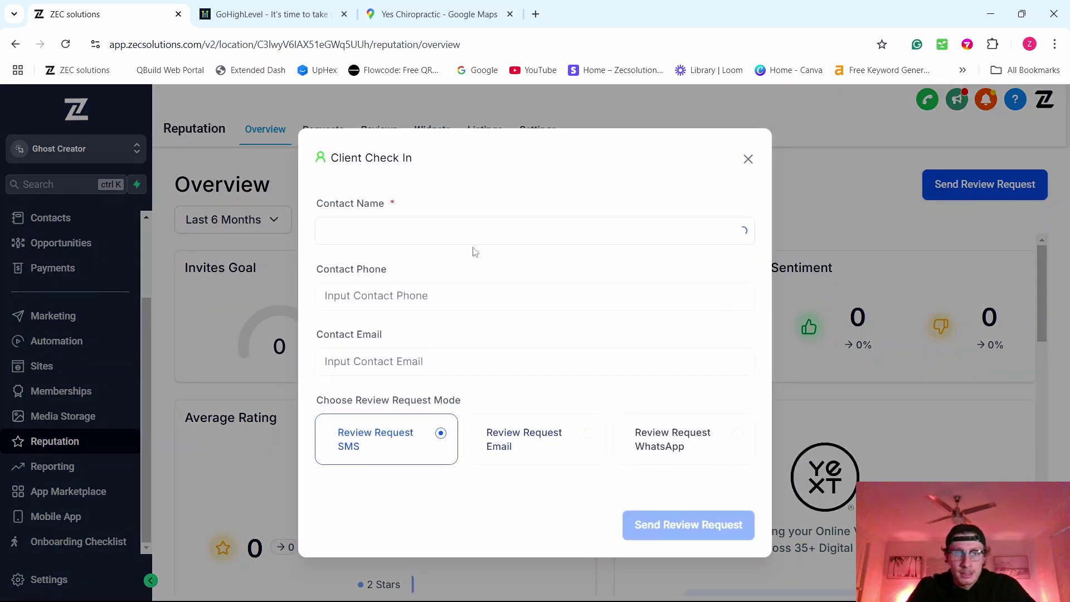
pyautogui.click(748, 160)
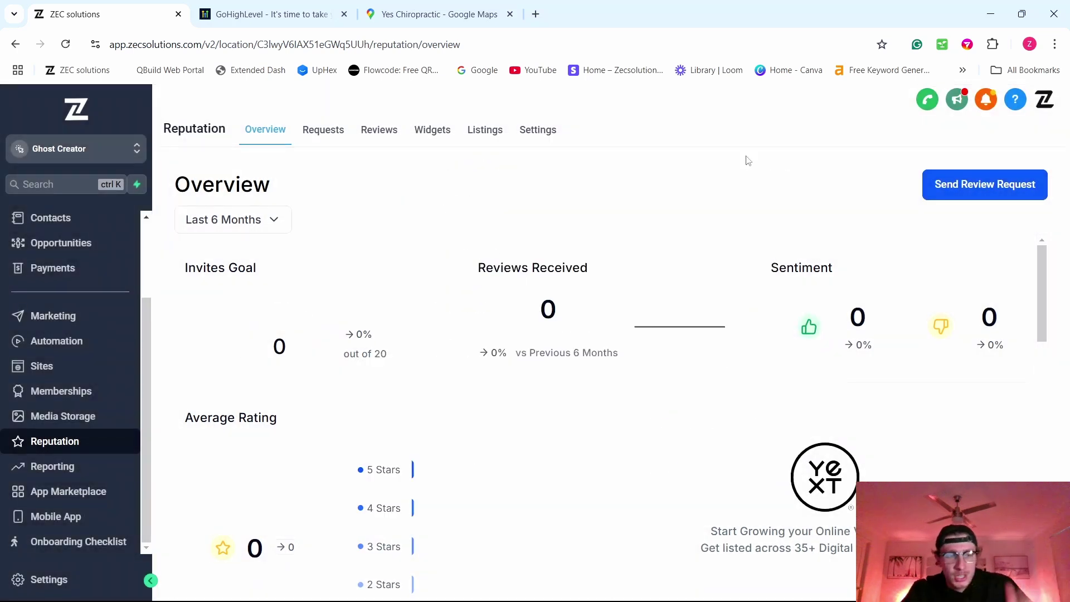
# Step: Open the Automation workflow list, glance at the map results, and show the Create Workflow options
pyautogui.click(65, 345)
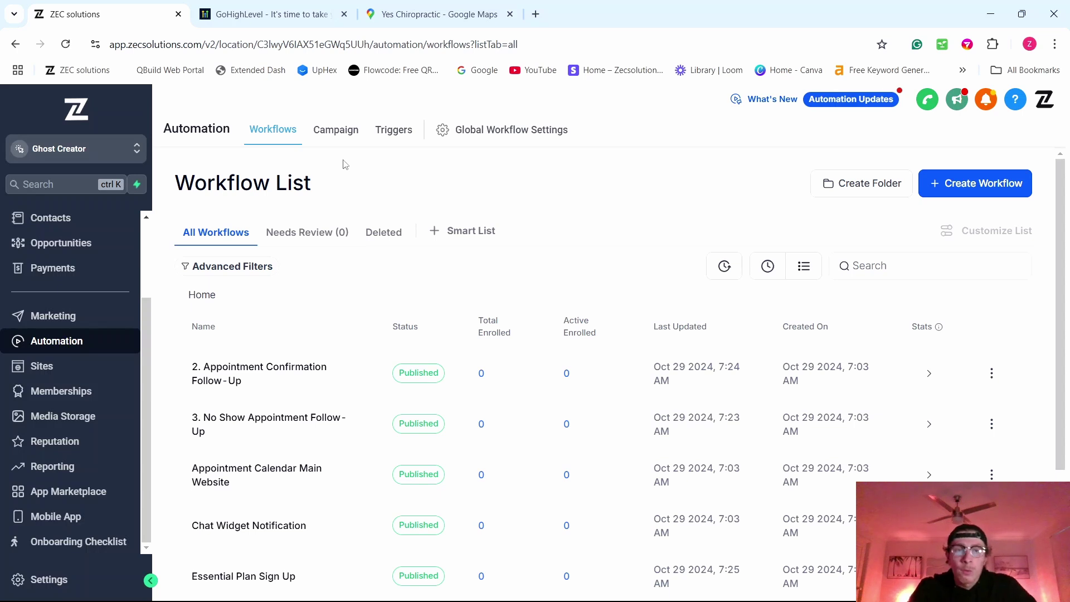
pyautogui.click(432, 14)
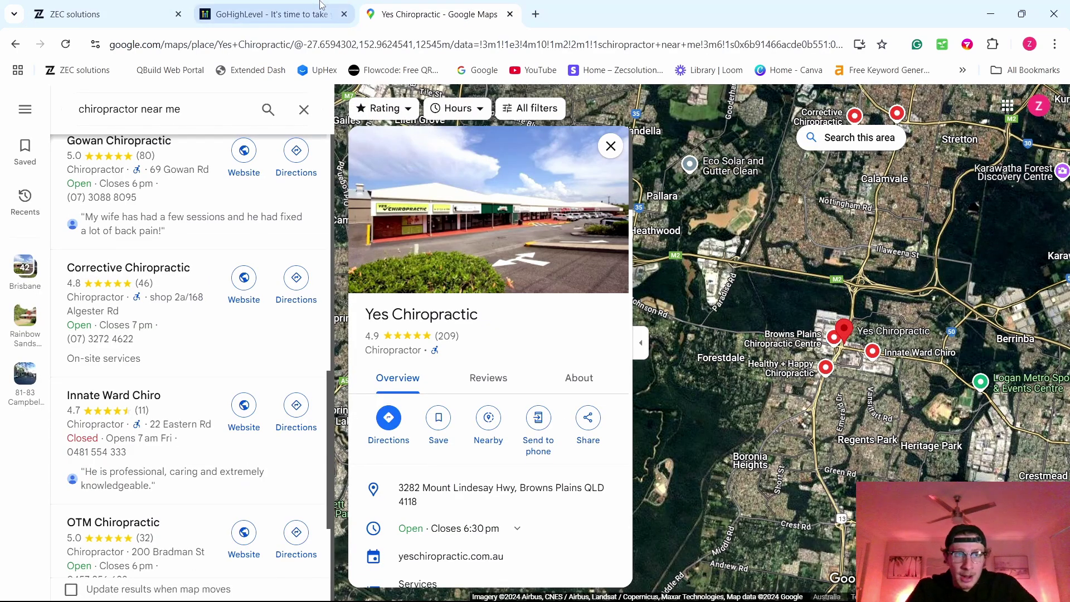
pyautogui.click(106, 13)
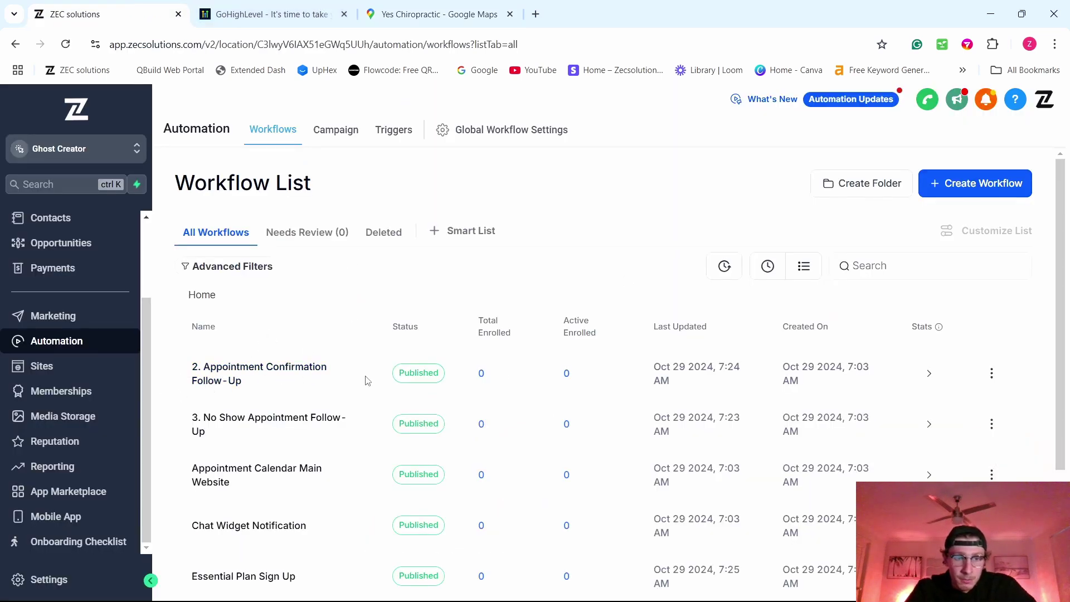
pyautogui.click(975, 184)
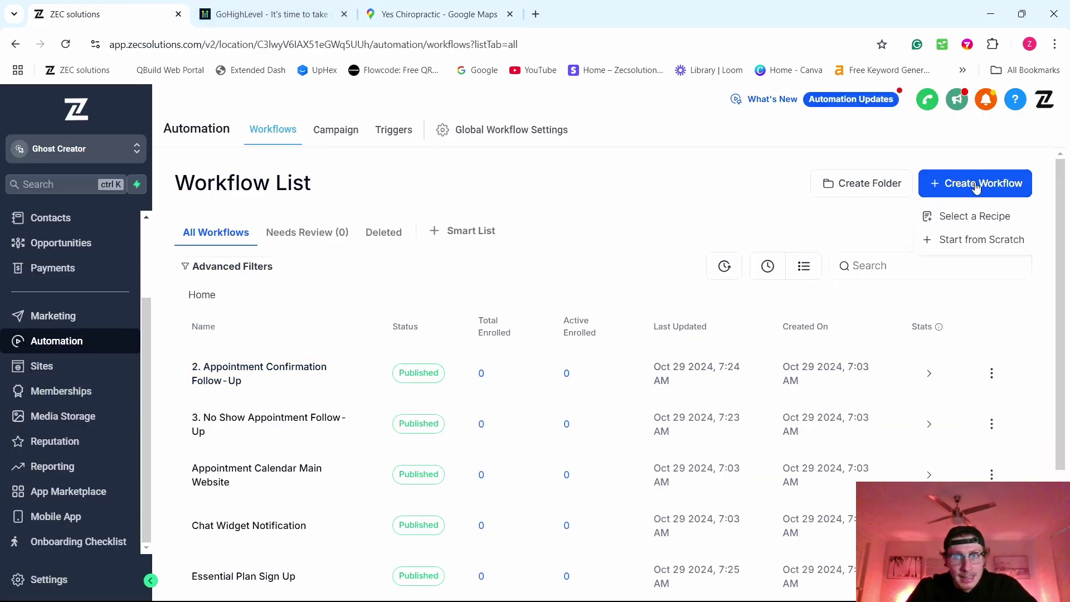
# Step: Choose Select a Recipe and scroll through the available workflow recipe templates
pyautogui.click(968, 226)
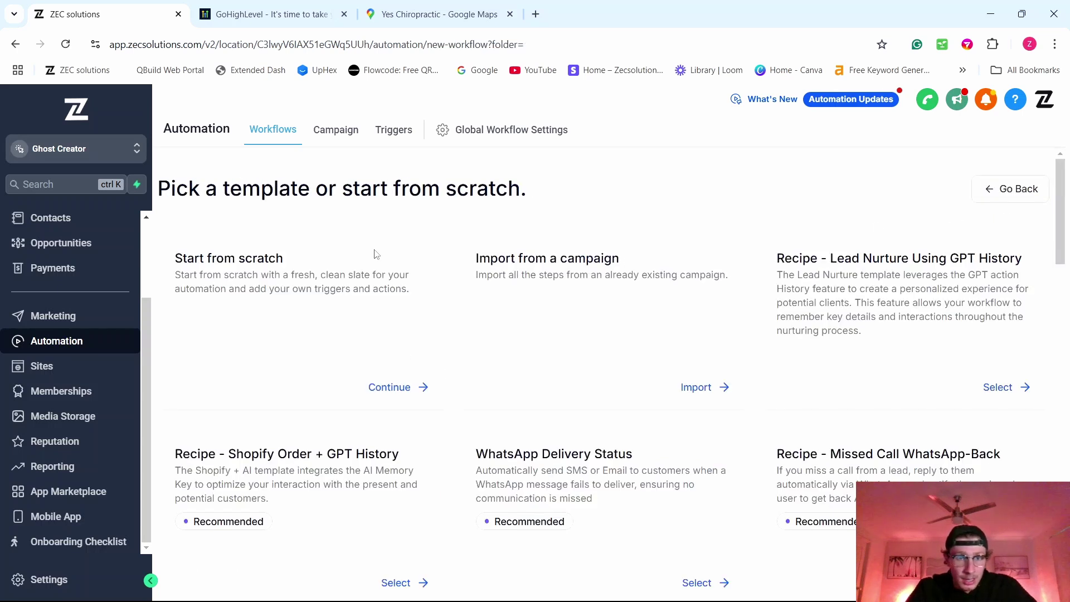
pyautogui.scroll(-3, 619, 393)
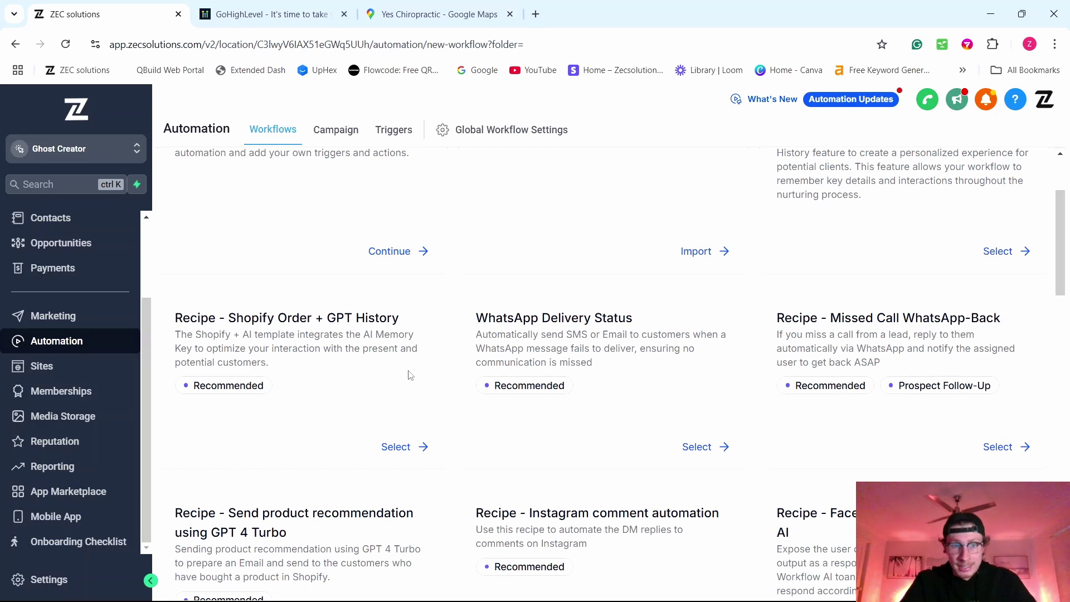
pyautogui.scroll(-6, 507, 208)
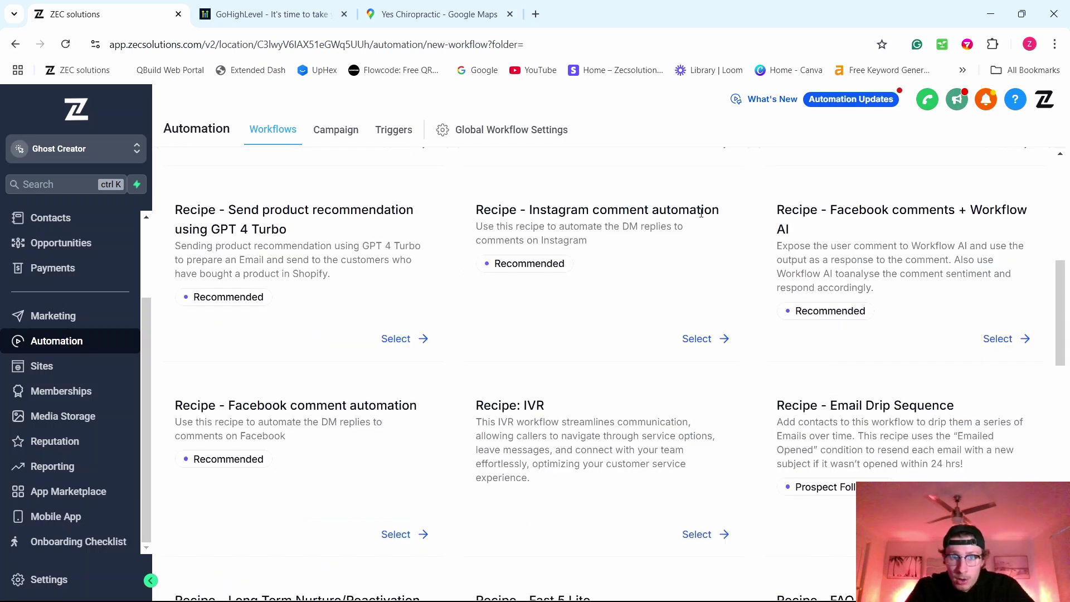
pyautogui.scroll(-3, 338, 339)
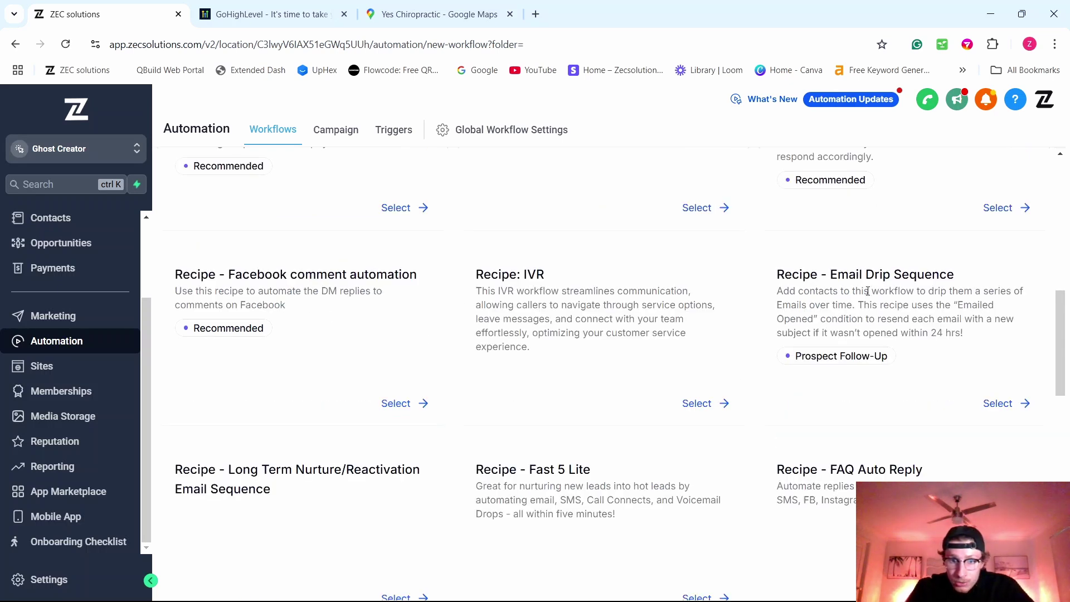
pyautogui.scroll(-19, 496, 495)
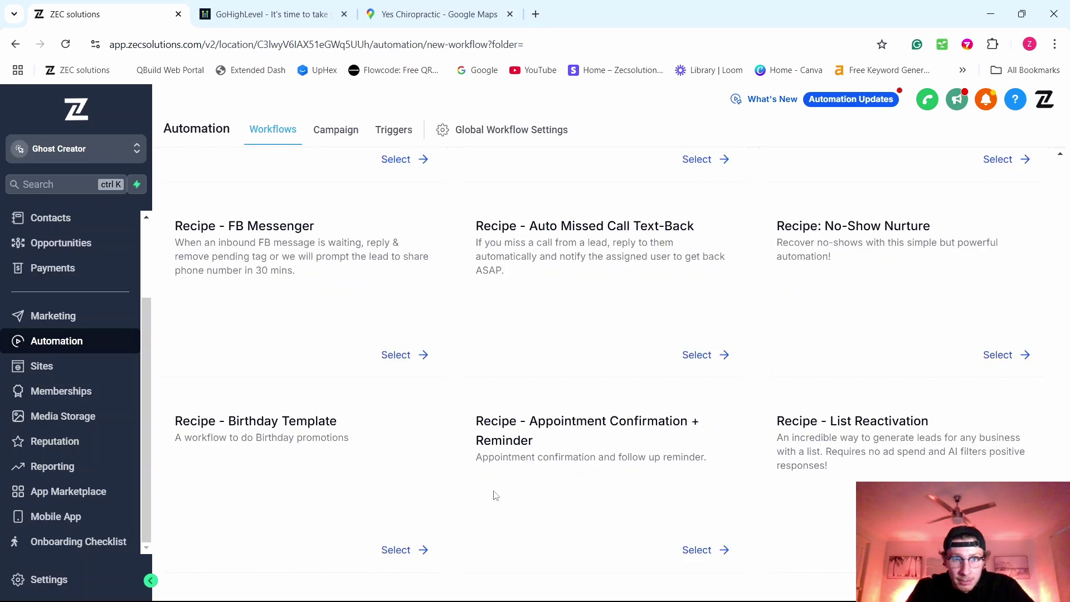
pyautogui.scroll(19, 495, 495)
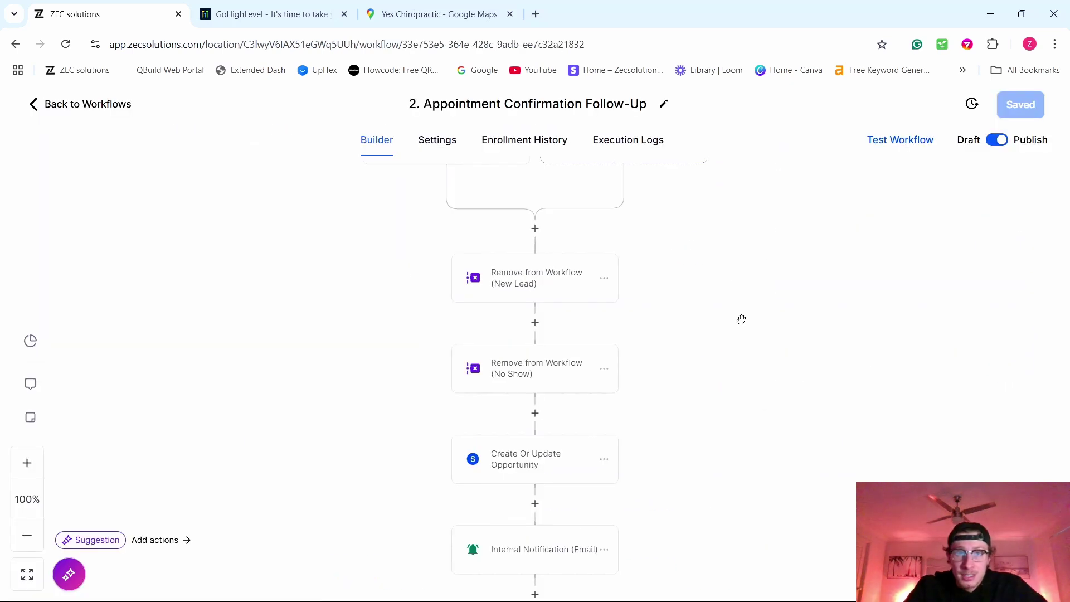
pyautogui.scroll(2, 741, 320)
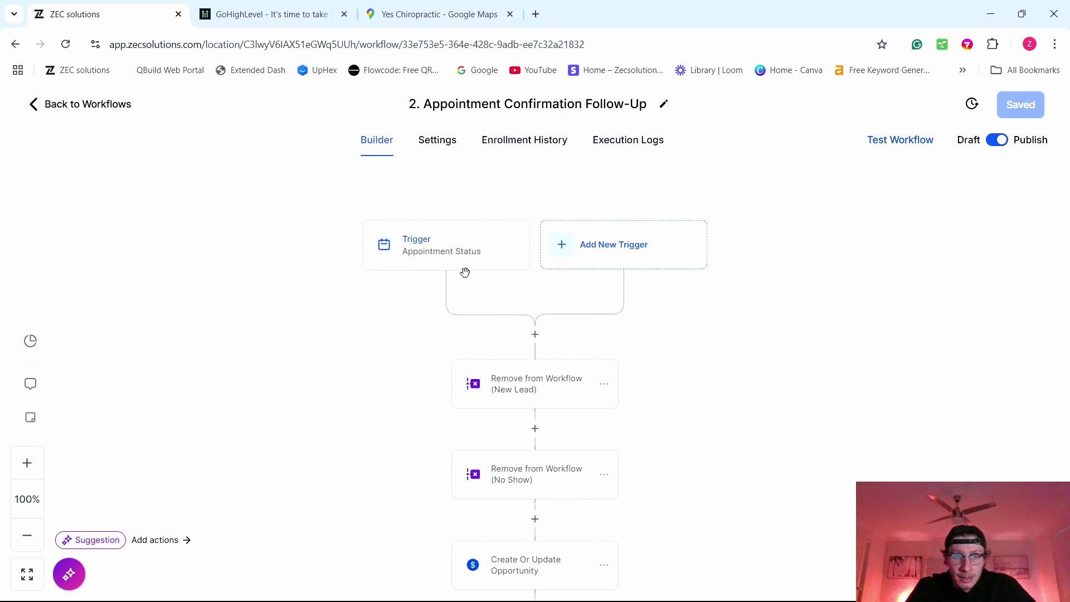
pyautogui.scroll(-1, 689, 326)
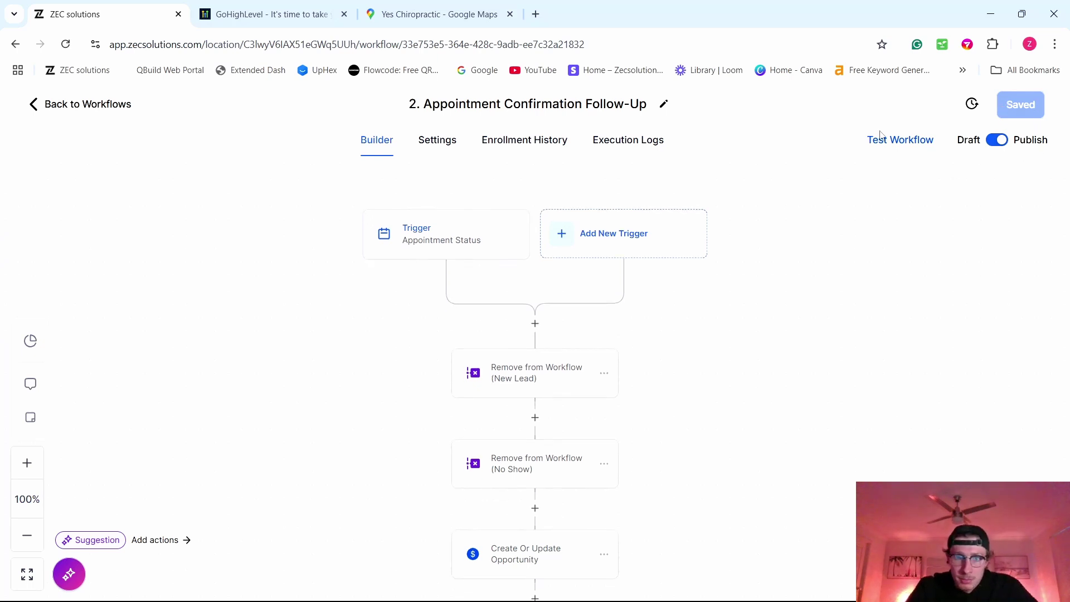
pyautogui.scroll(-1, 693, 246)
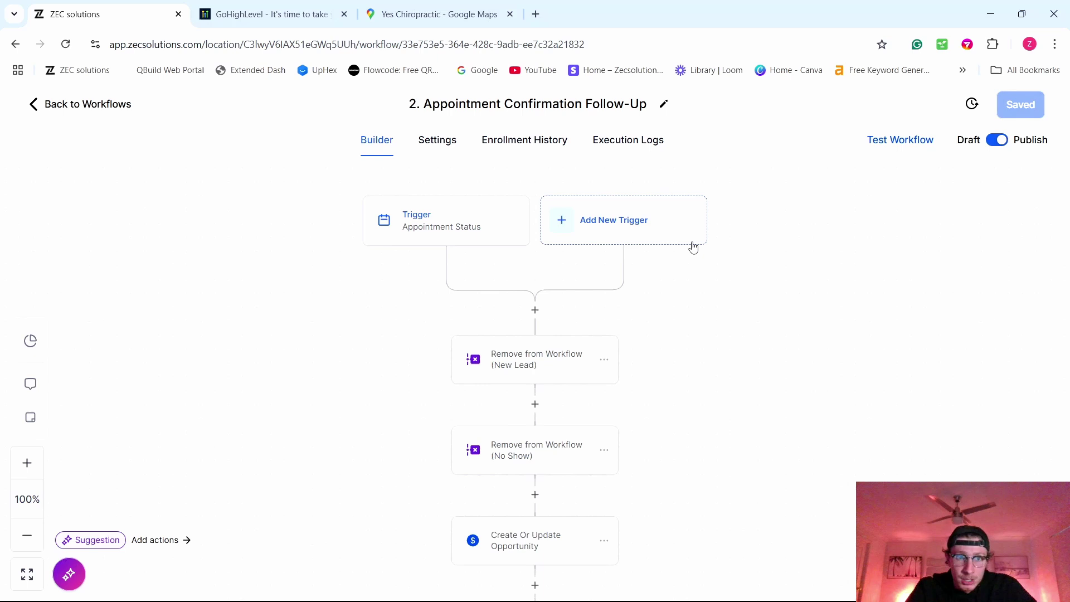
pyautogui.click(420, 230)
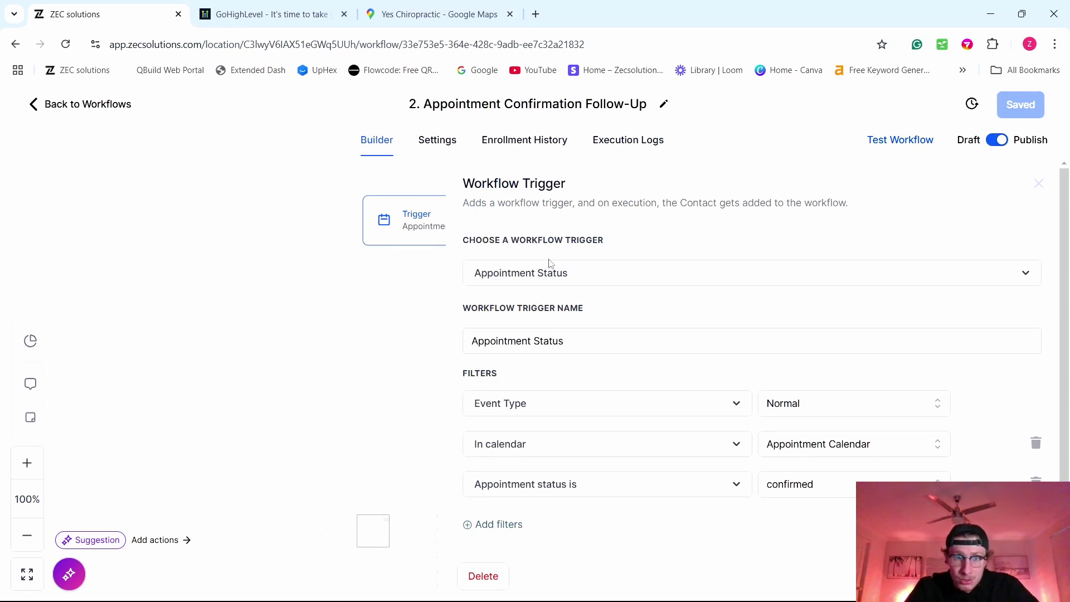
pyautogui.scroll(-1, 597, 342)
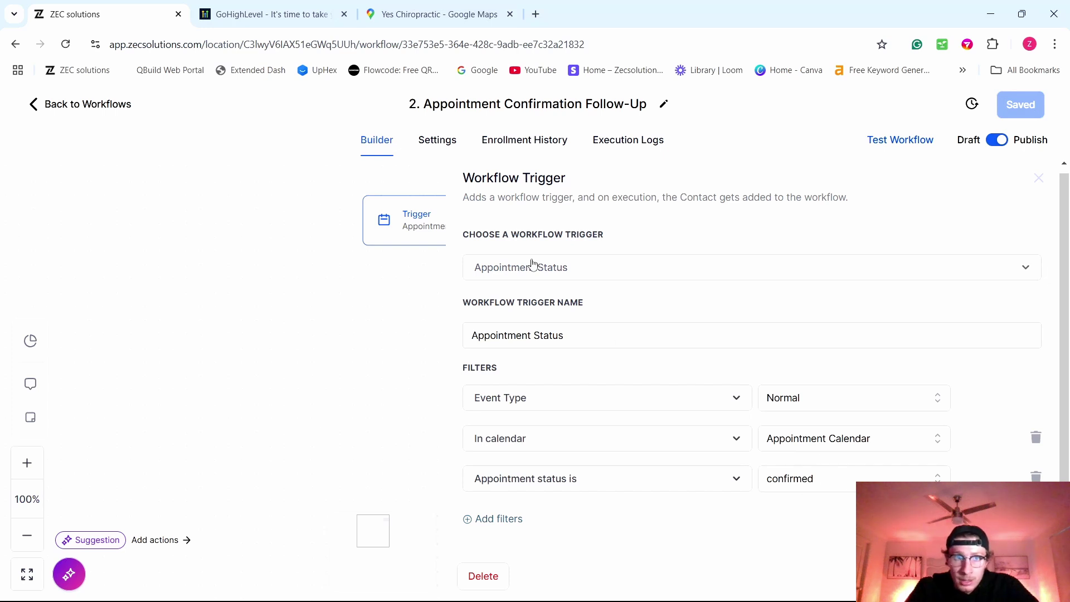
pyautogui.click(440, 14)
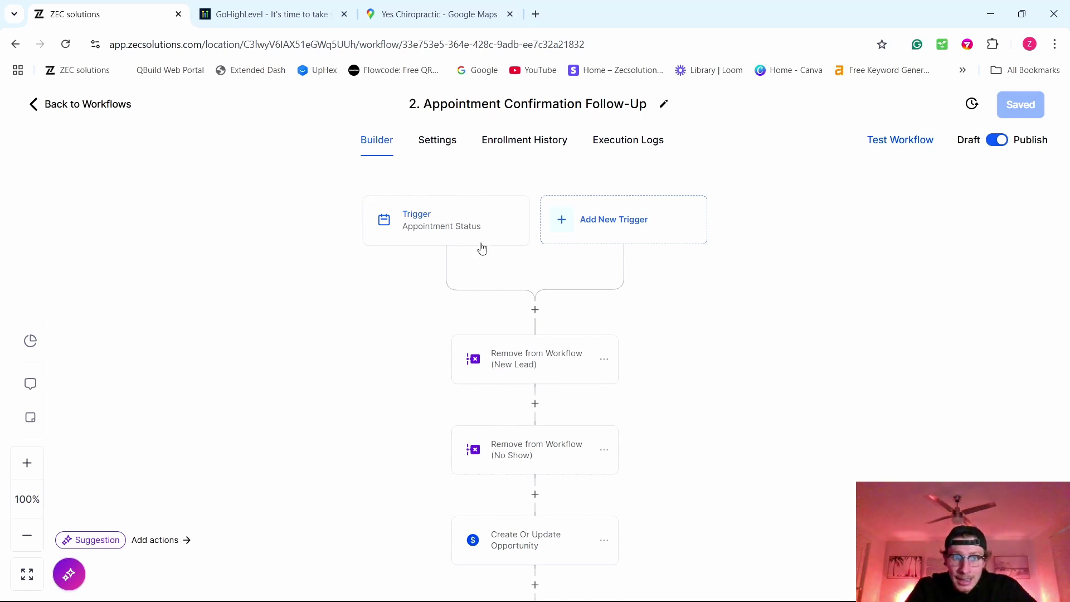
pyautogui.scroll(-2, 591, 379)
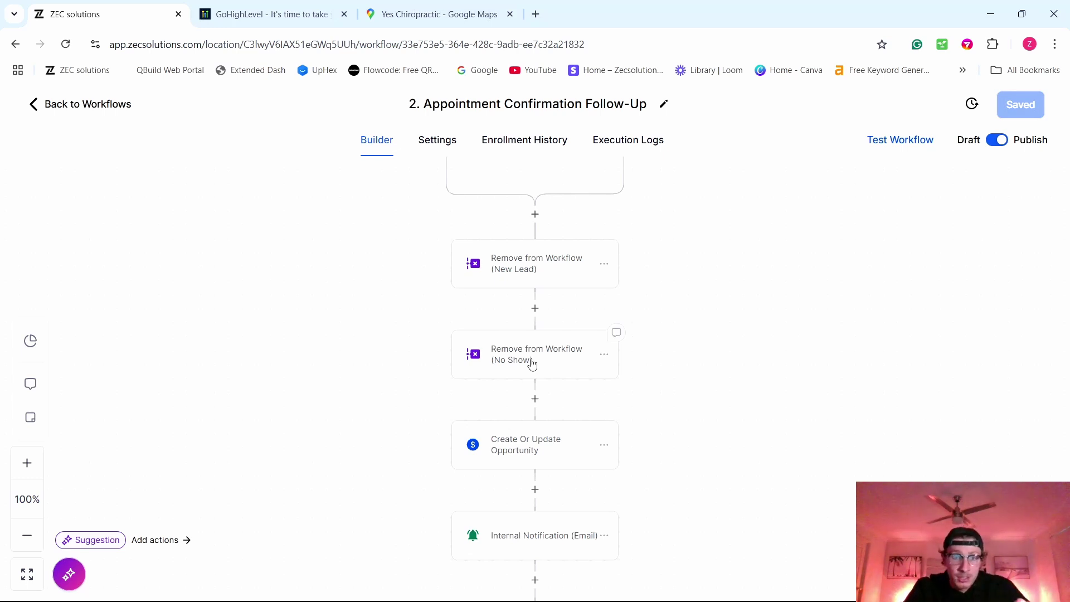
pyautogui.scroll(-3, 467, 314)
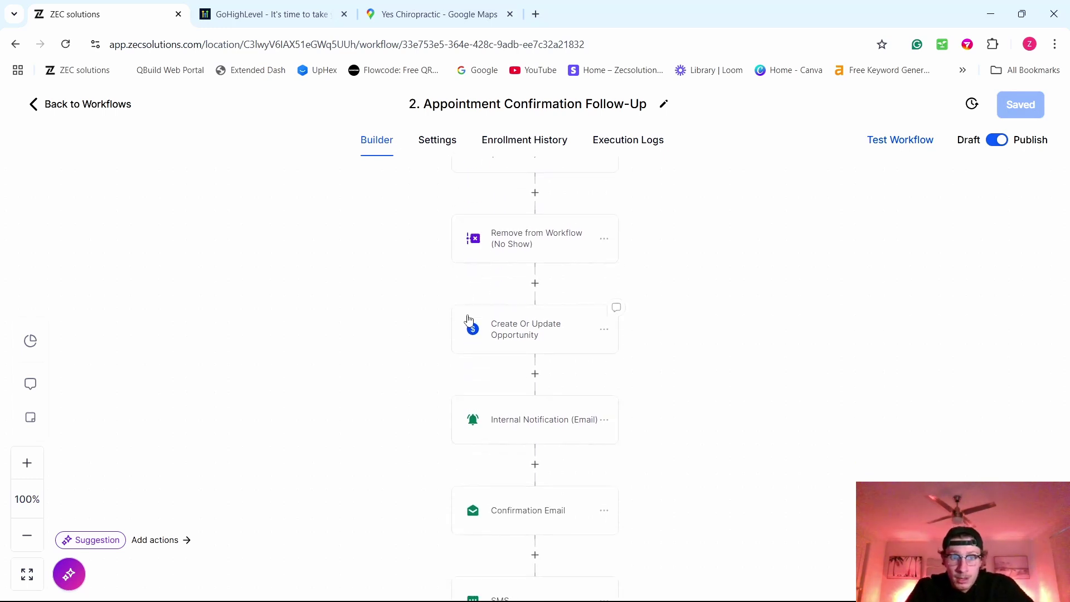
pyautogui.scroll(-2, 553, 280)
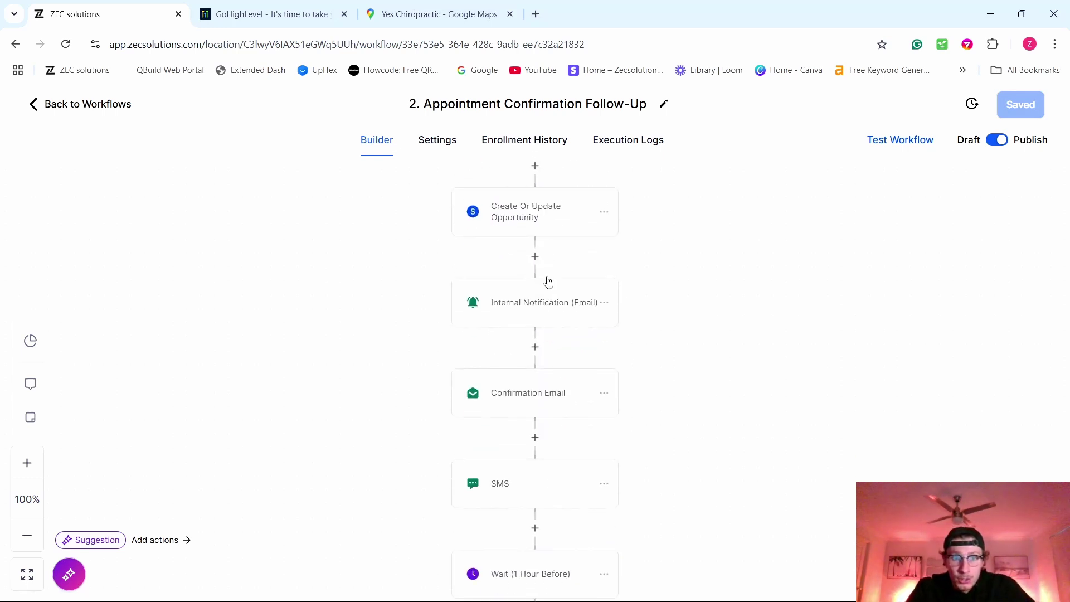
# Step: Open the Internal Notification (Email) step and review its message of contact name, email, phone, business, website and revenue
pyautogui.click(487, 302)
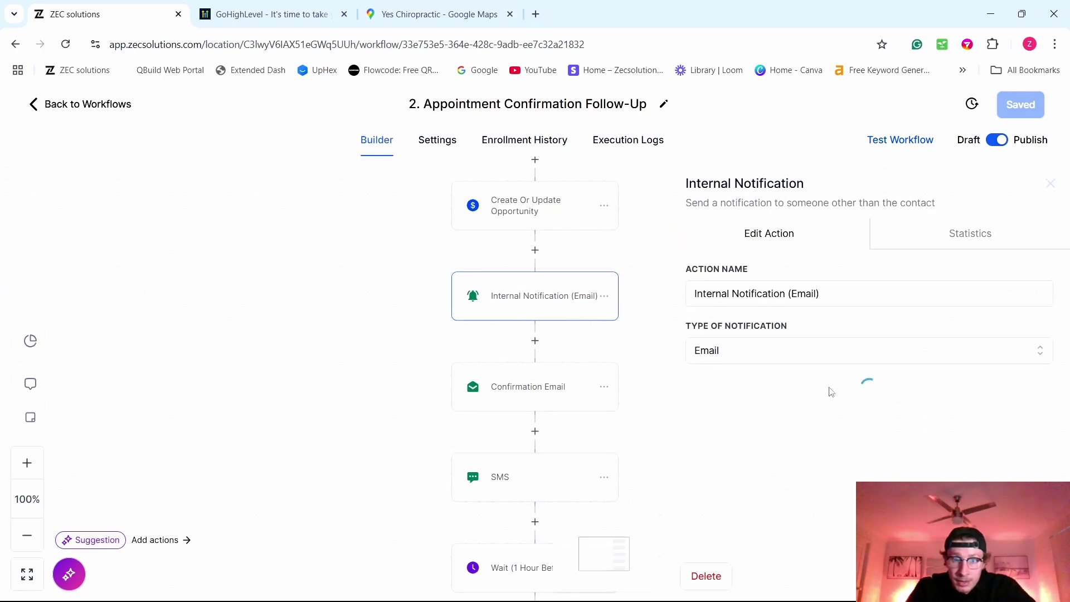
pyautogui.scroll(-10, 746, 482)
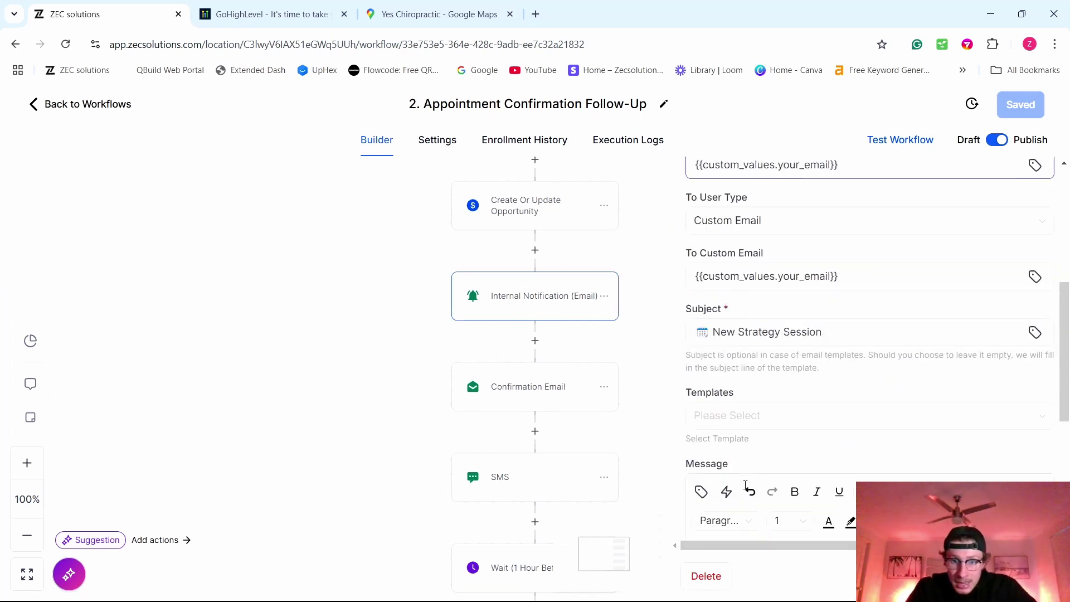
pyautogui.scroll(1, 765, 357)
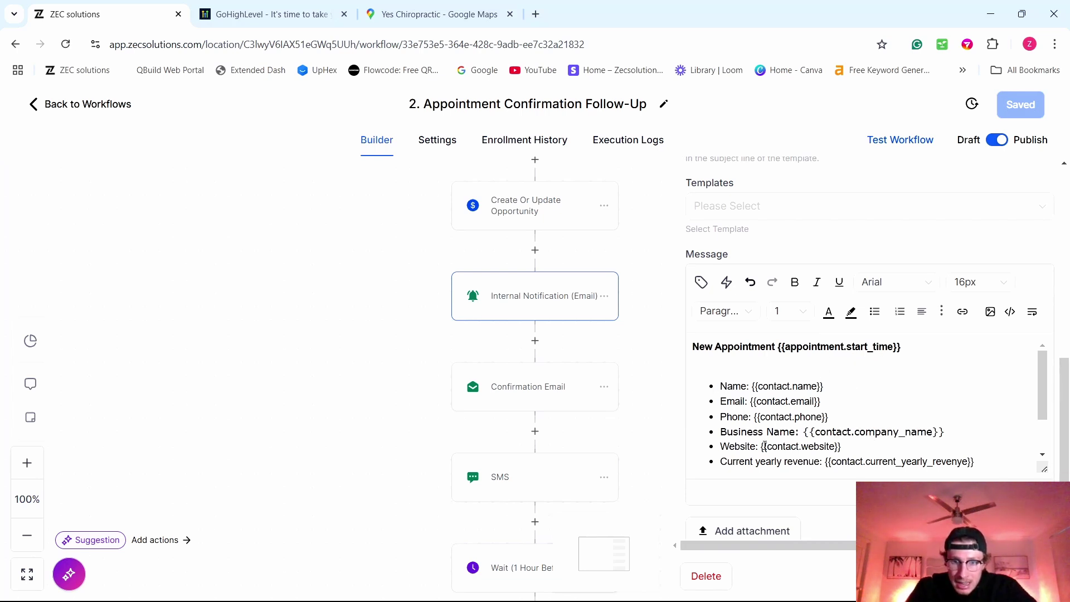
pyautogui.click(321, 386)
pyautogui.scroll(-1, 522, 440)
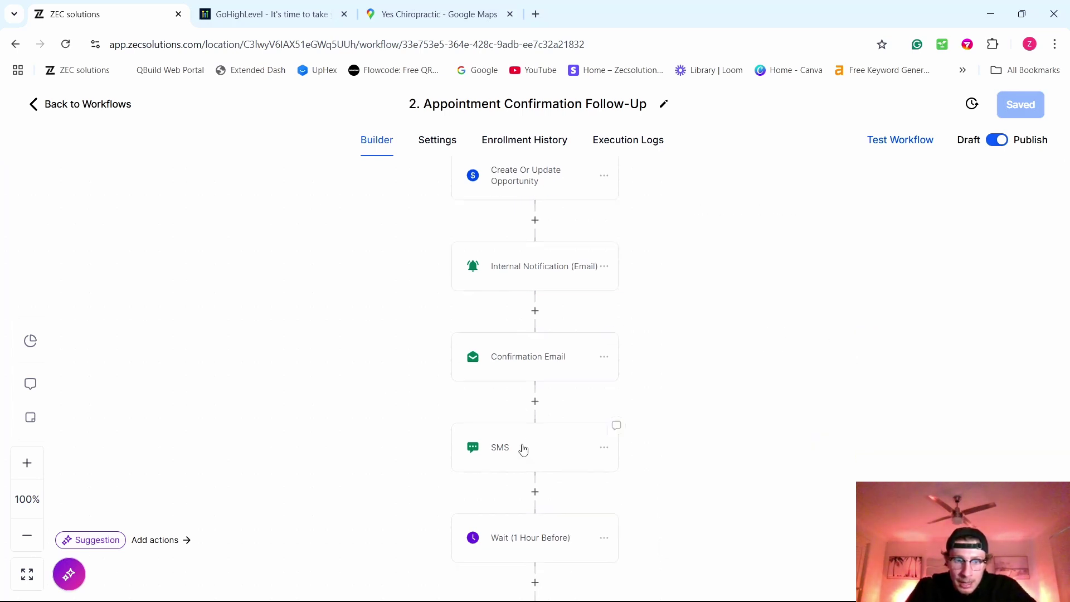
pyautogui.click(513, 354)
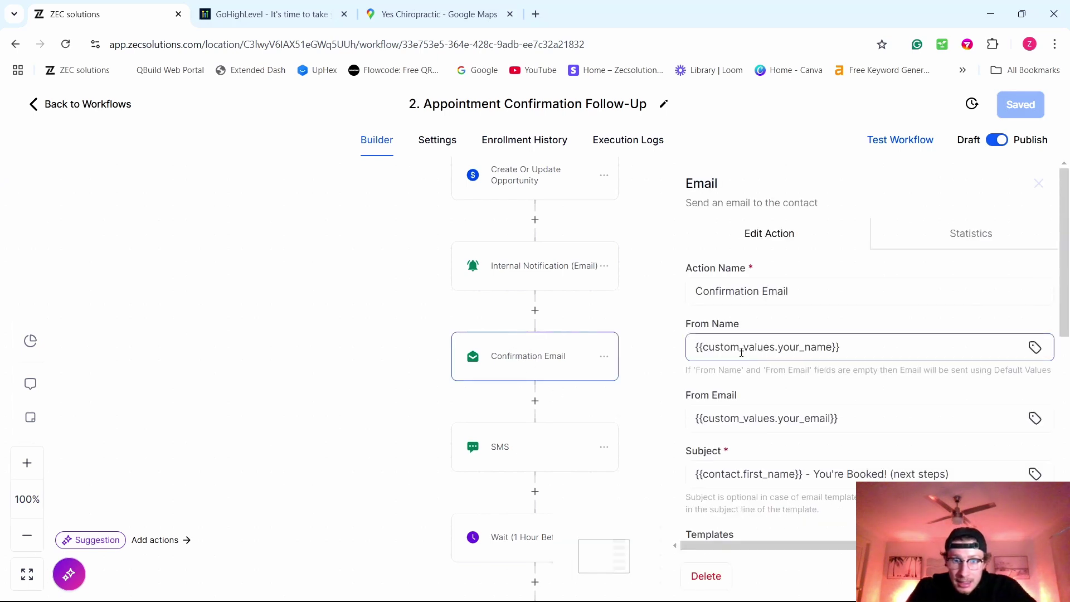
pyautogui.scroll(-4, 759, 479)
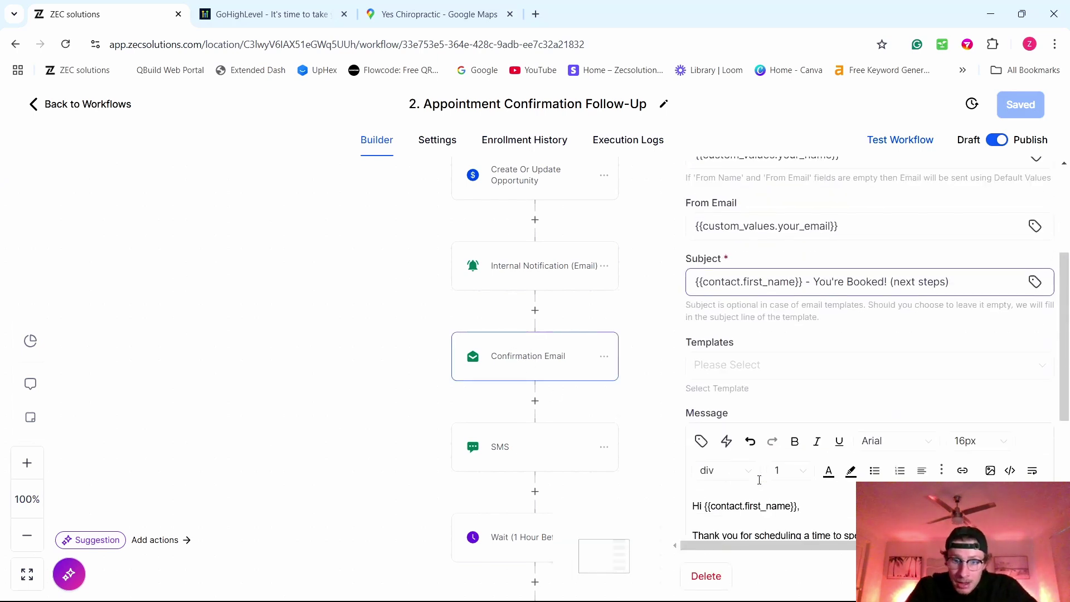
pyautogui.scroll(3, 713, 261)
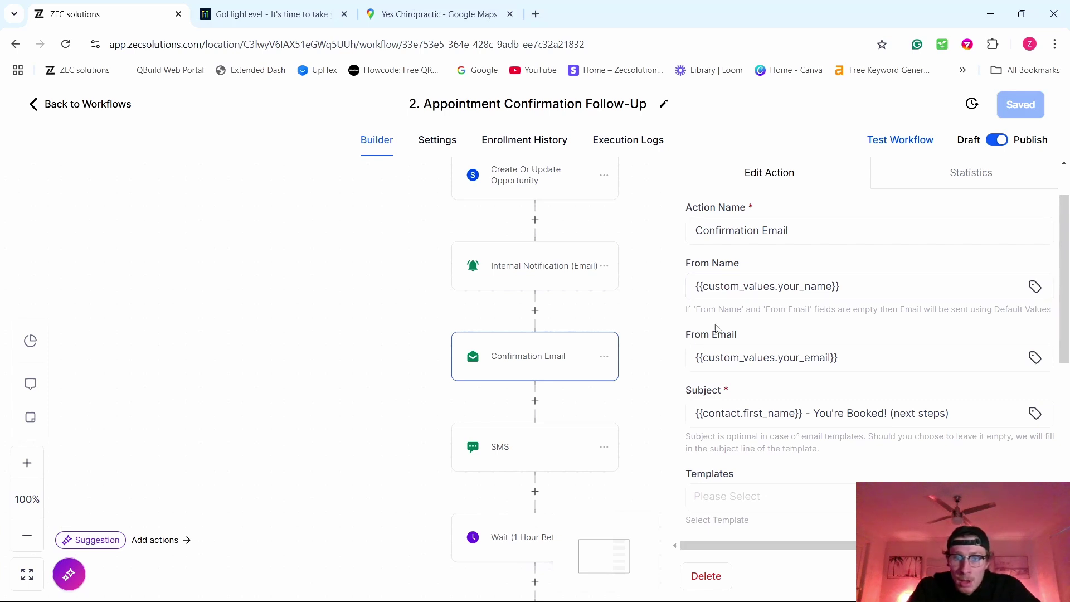
pyautogui.scroll(-3, 725, 351)
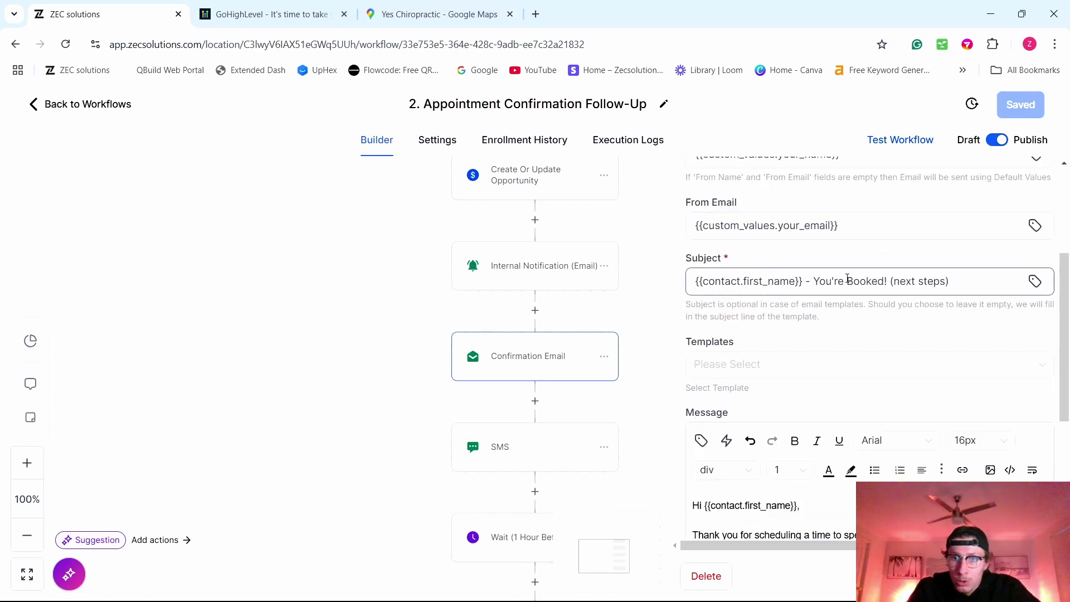
pyautogui.scroll(-5, 935, 304)
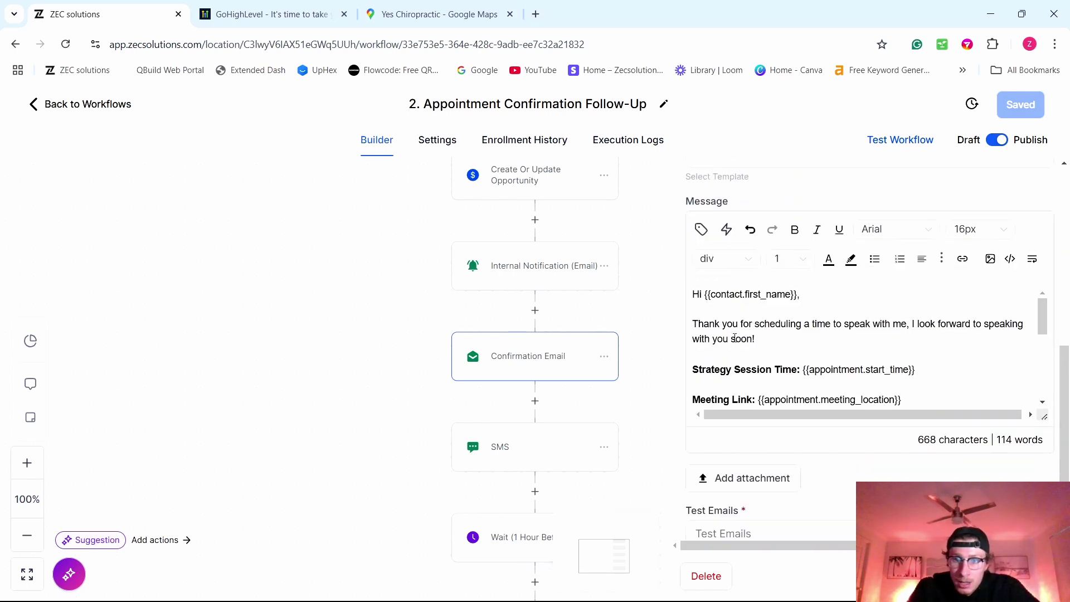
pyautogui.scroll(-1, 735, 338)
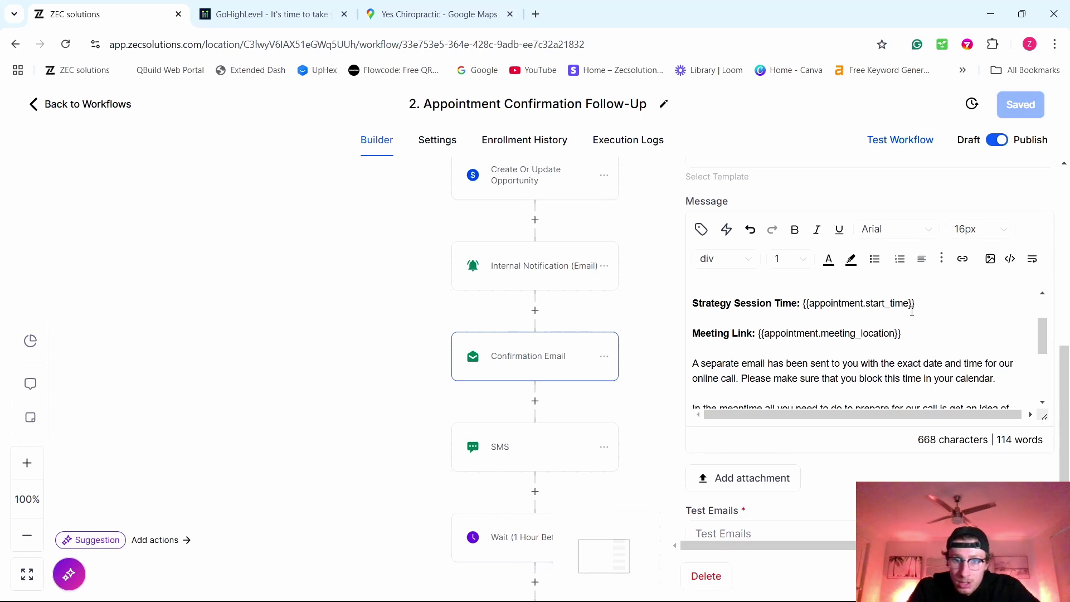
pyautogui.scroll(-4, 734, 322)
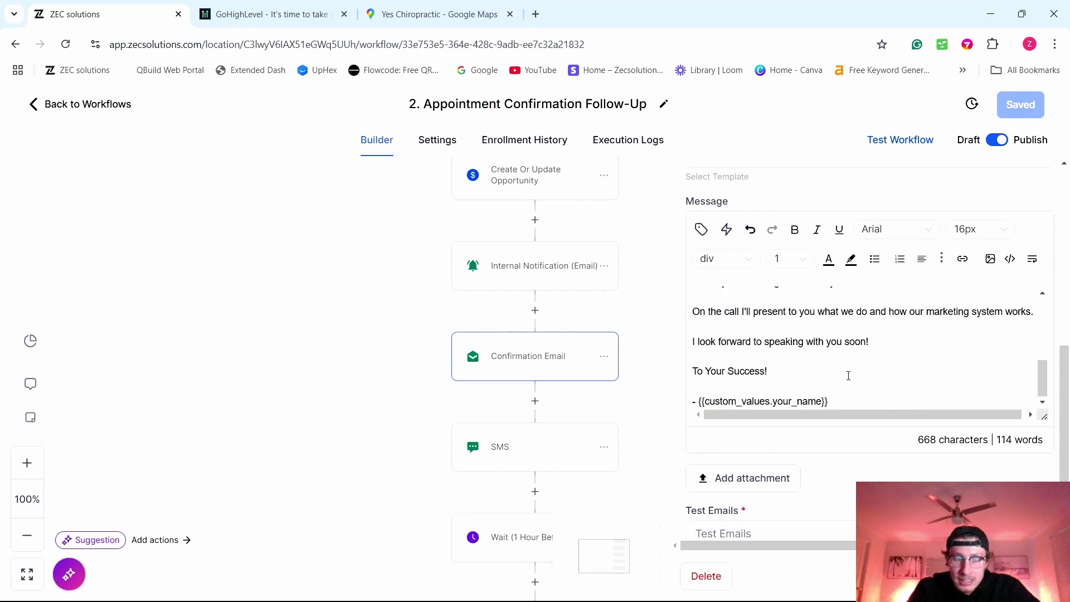
pyautogui.click(298, 344)
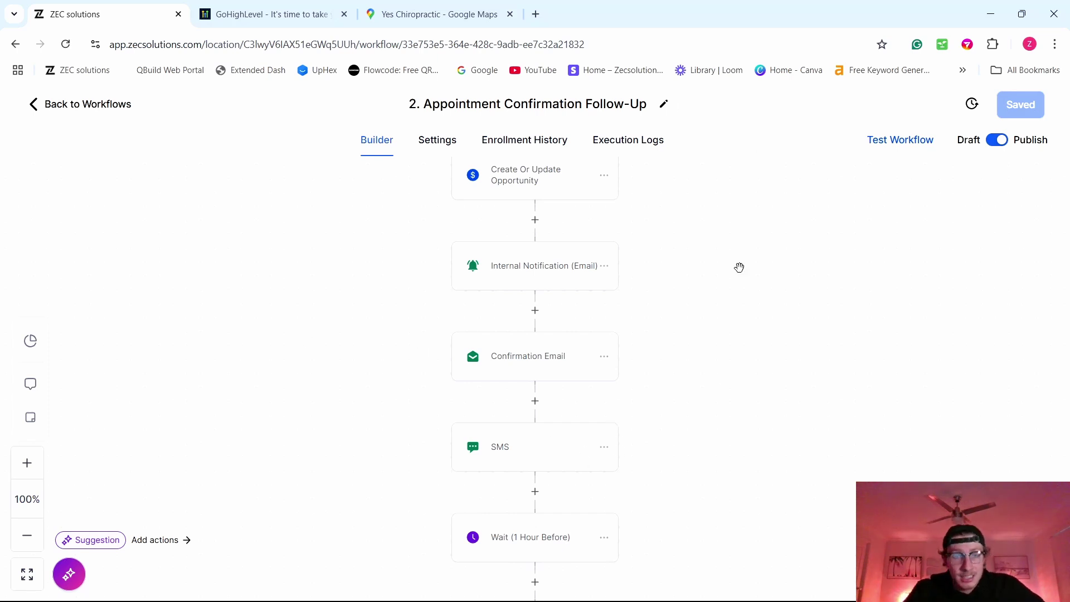
pyautogui.scroll(1, 789, 357)
pyautogui.click(536, 474)
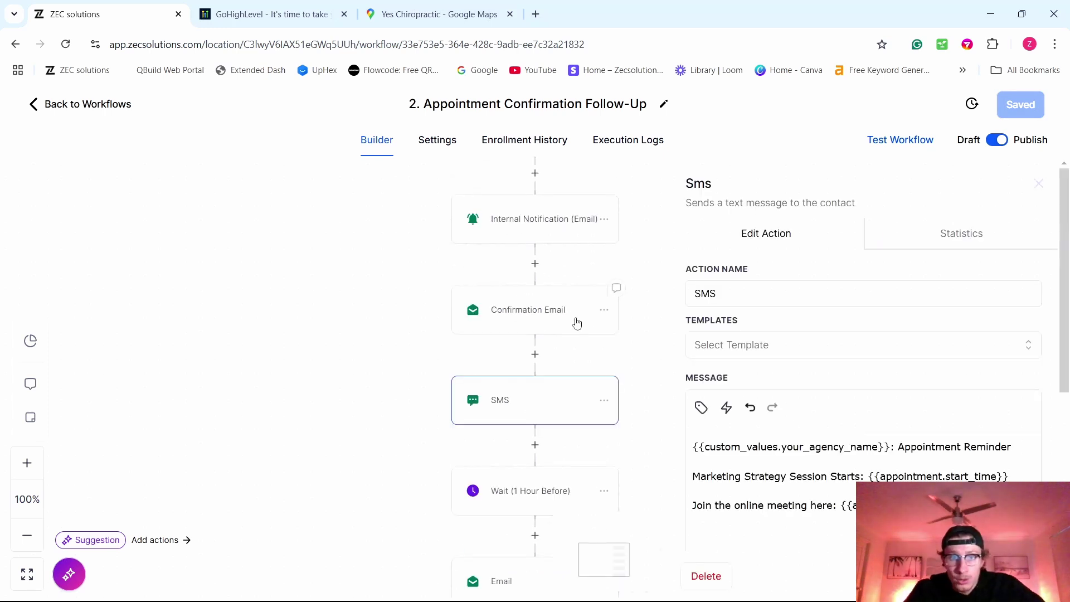
pyautogui.scroll(-1, 771, 451)
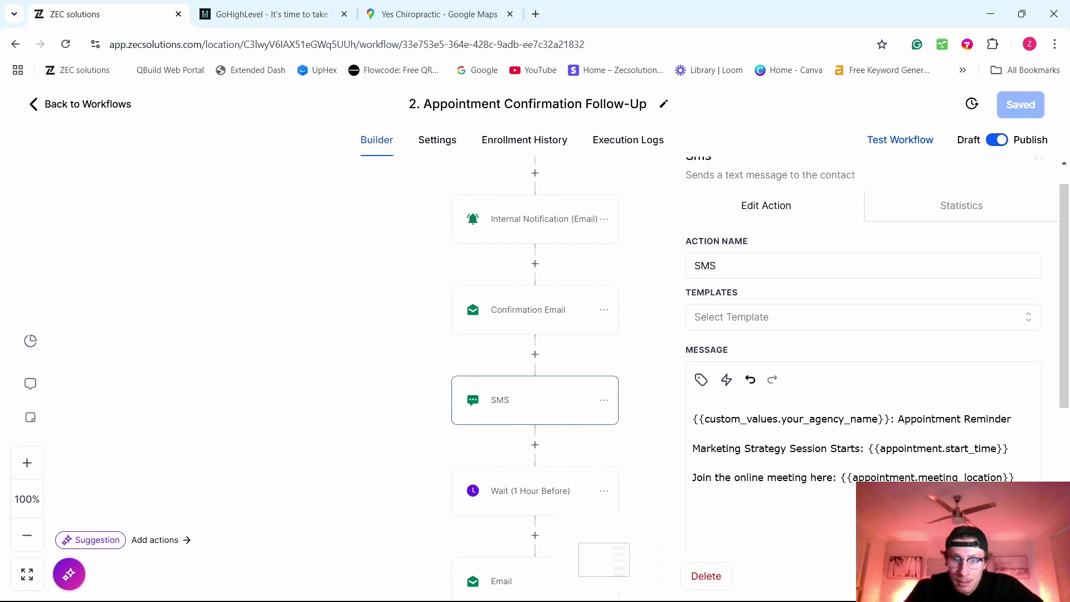
pyautogui.rightClick(697, 419)
pyautogui.click(639, 394)
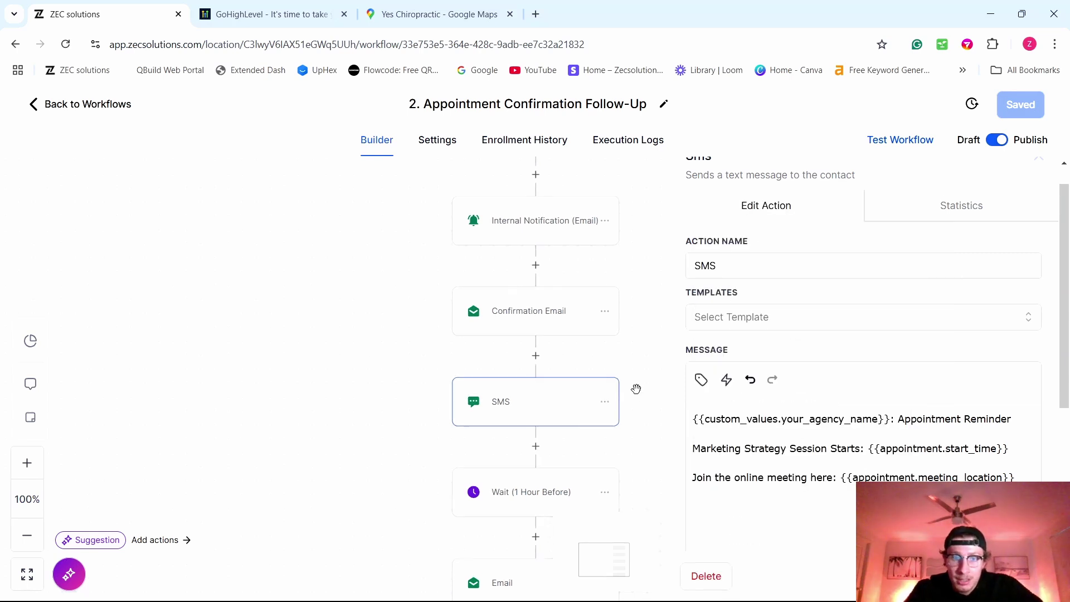
pyautogui.click(459, 409)
pyautogui.scroll(-2, 459, 408)
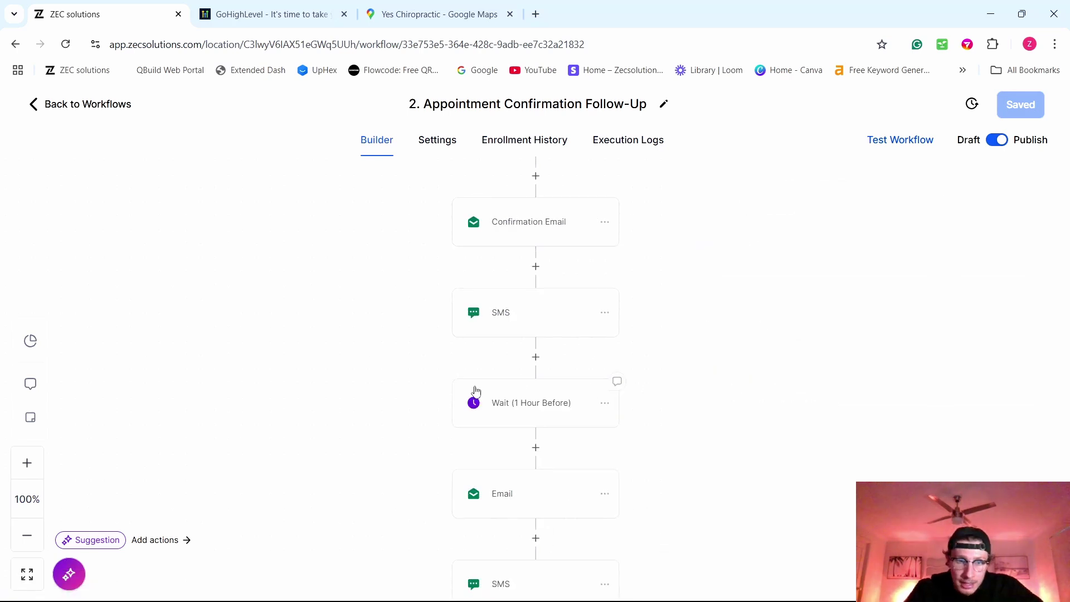
# Step: Preview the actions available after the final SMS, then dismiss the picker without adding a step
pyautogui.scroll(-2, 457, 449)
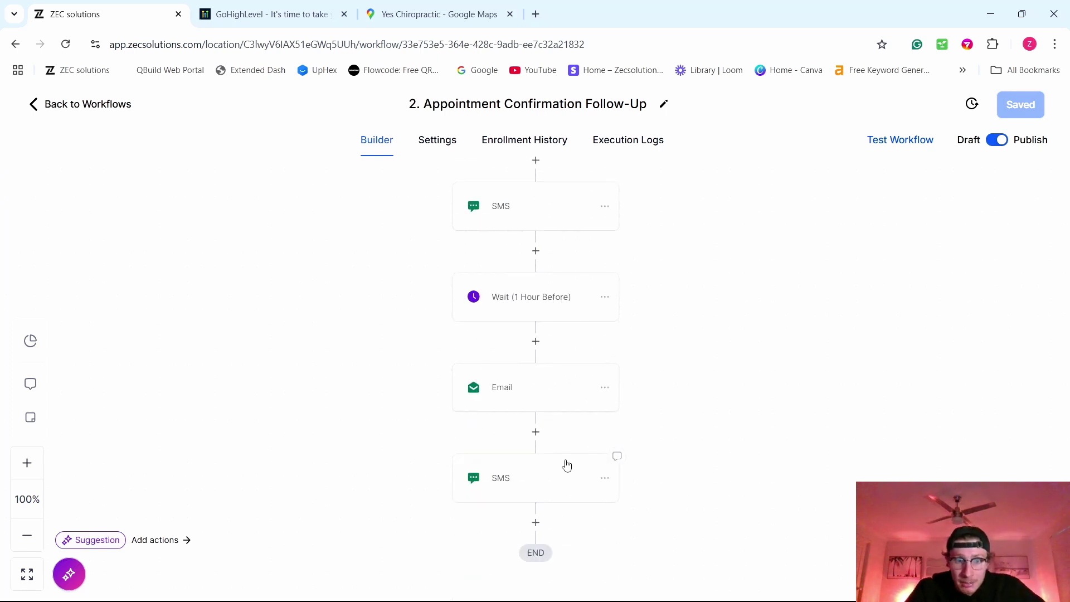
pyautogui.click(536, 521)
pyautogui.click(646, 374)
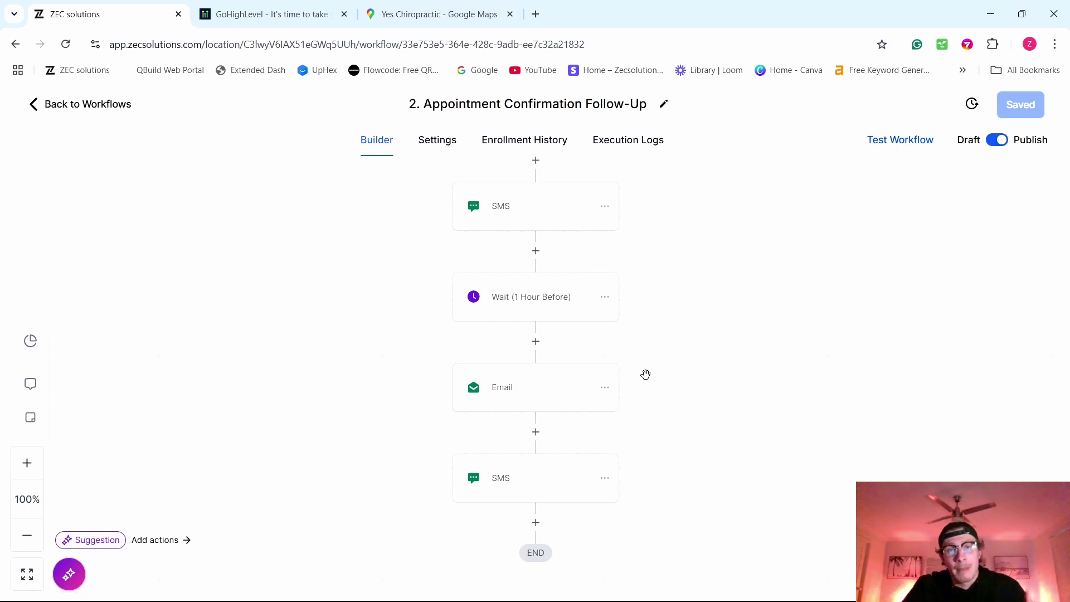
# Step: Scroll back up through the Appointment Confirmation Follow-Up workflow toward the Trigger
pyautogui.scroll(-1, 644, 351)
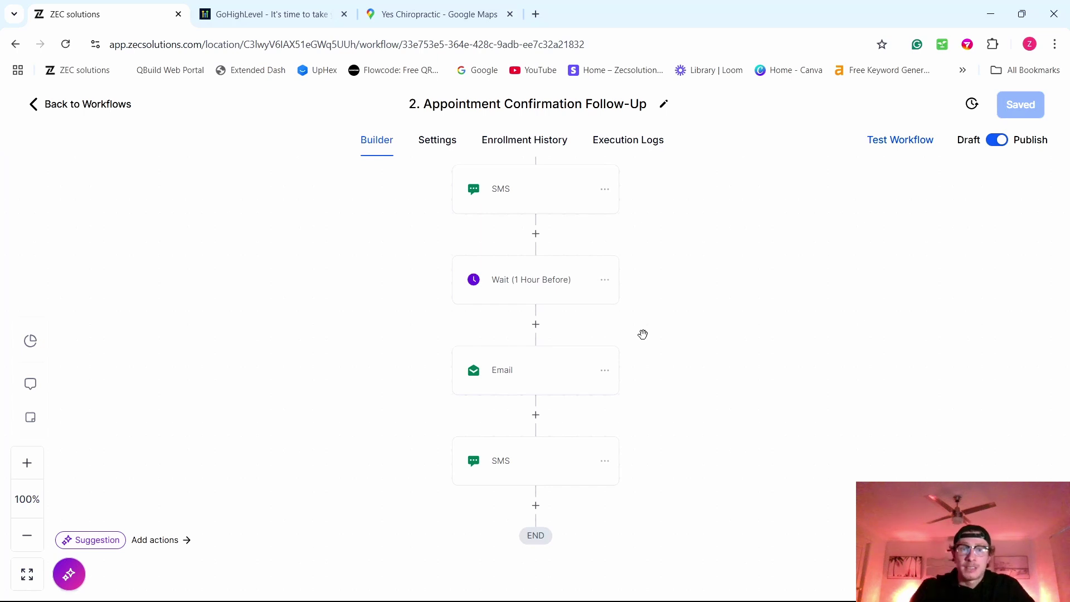
pyautogui.scroll(5, 643, 334)
pyautogui.scroll(3, 643, 335)
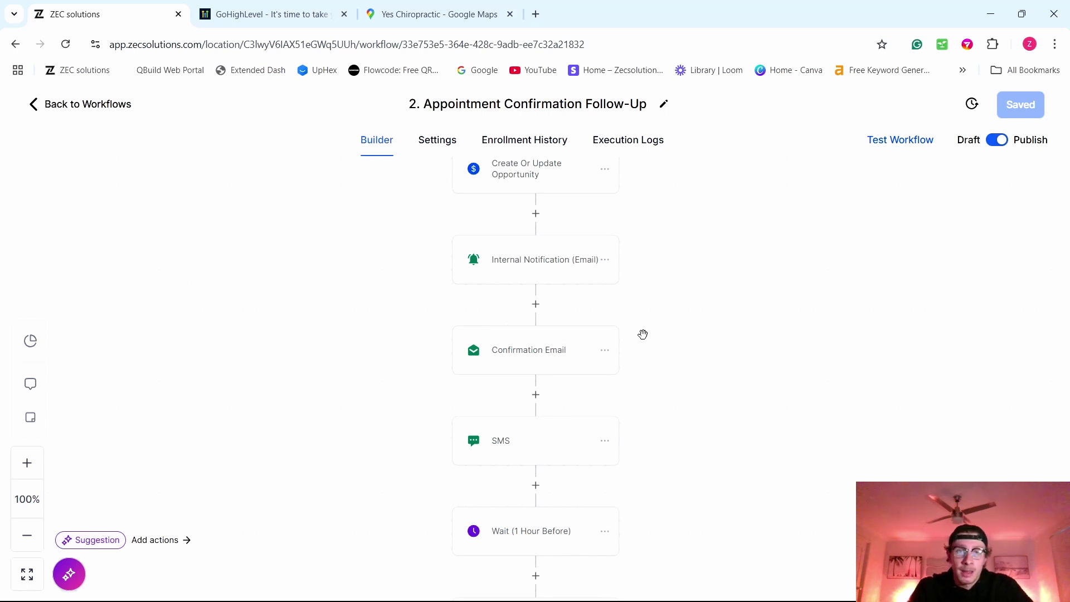
pyautogui.scroll(4, 712, 282)
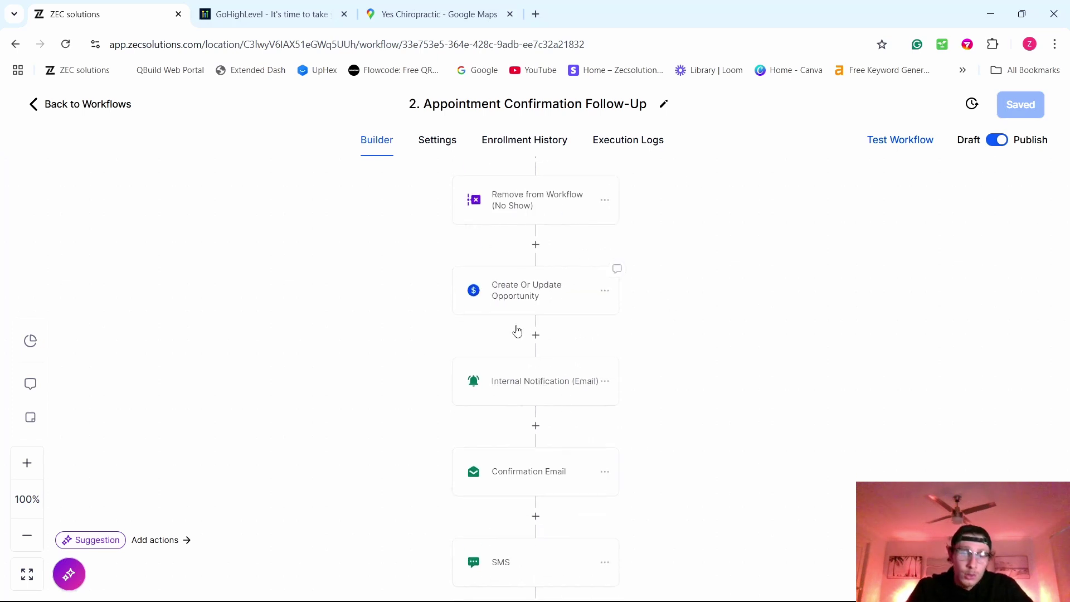
pyautogui.scroll(7, 733, 505)
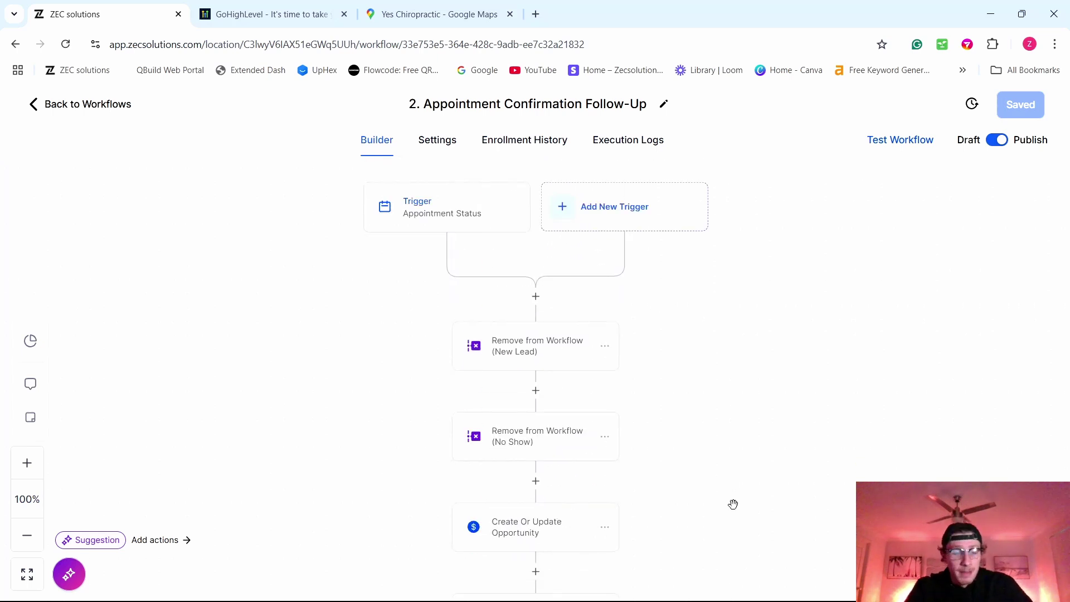
pyautogui.scroll(-4, 733, 504)
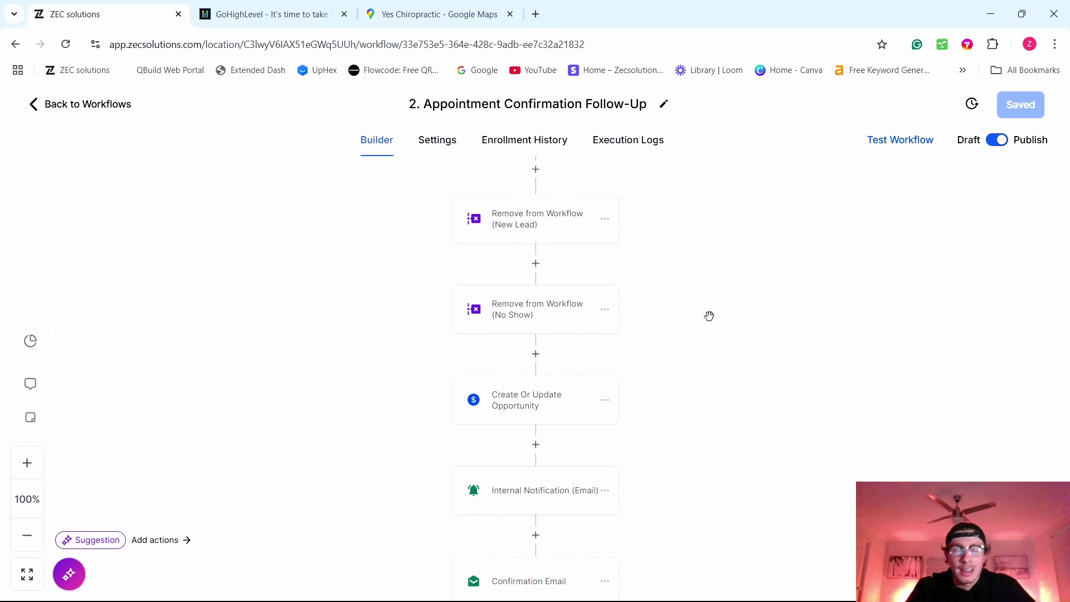
pyautogui.scroll(-5, 709, 316)
pyautogui.hotkey('alt', 'Left')
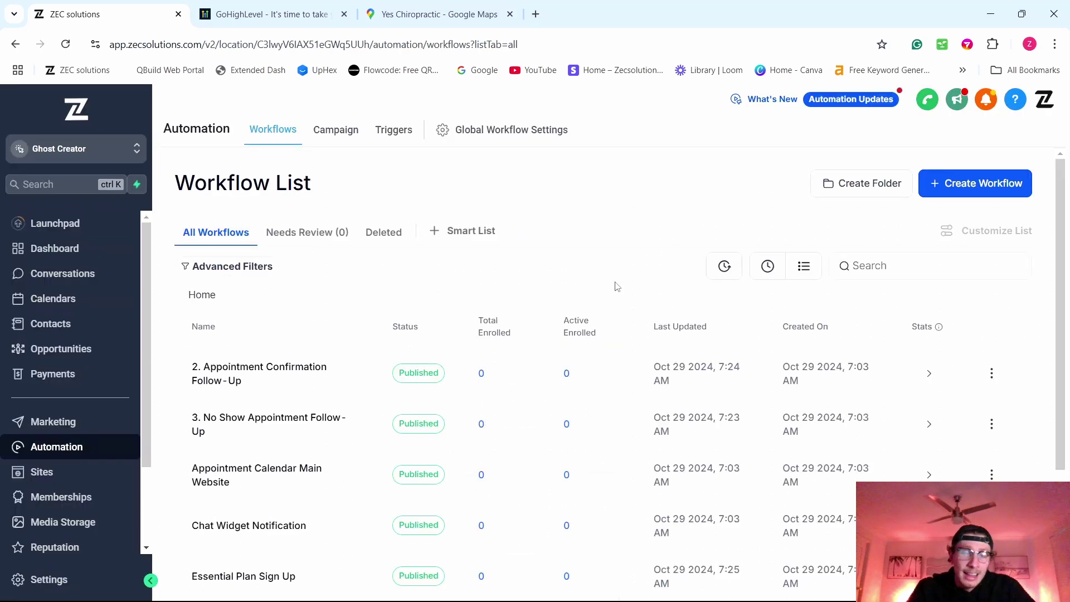